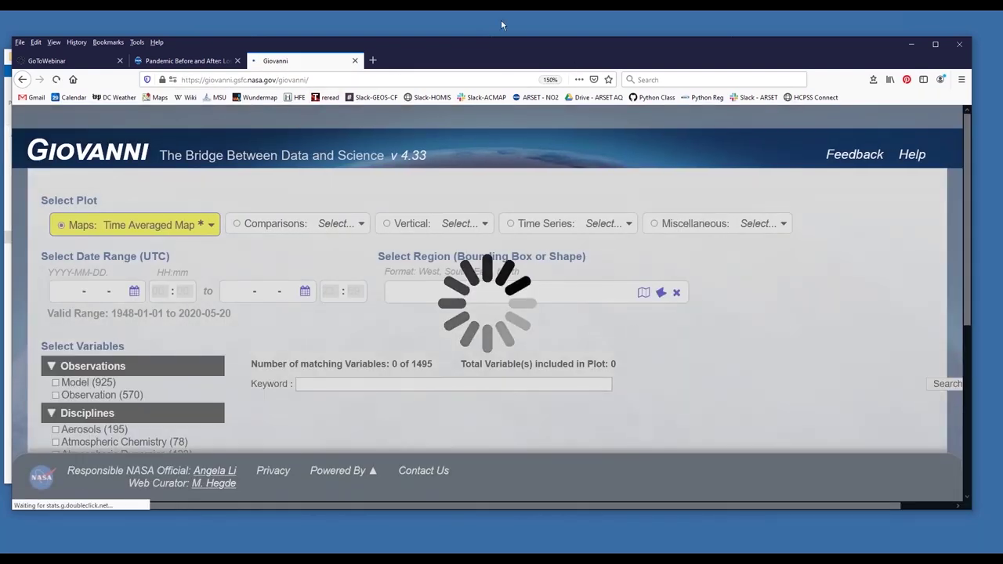
# Move the Giovanni browser window up and maximize it to fill the screen.
pyautogui.moveTo(506, 44); pyautogui.dragTo(504, 24)
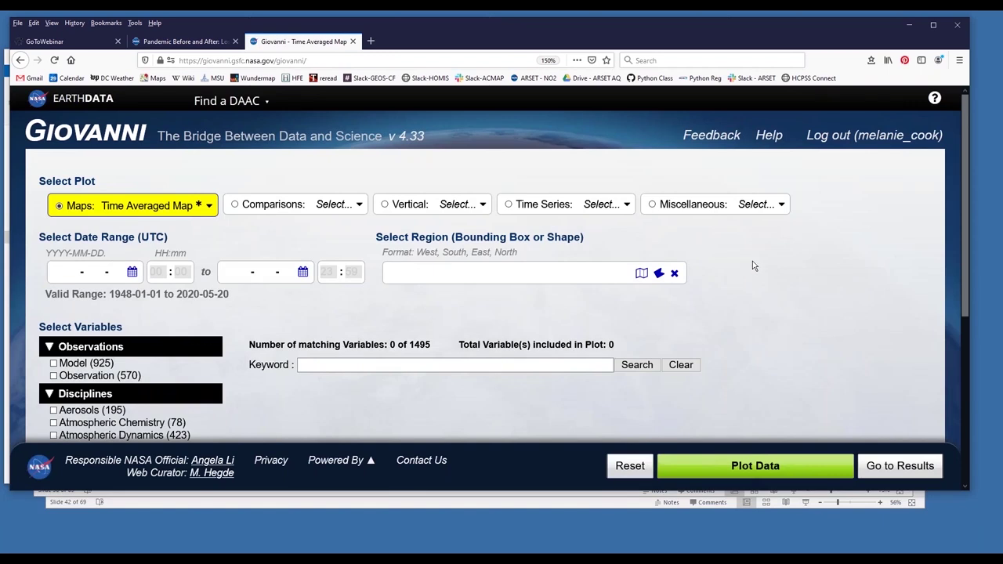
pyautogui.press('super+Up')
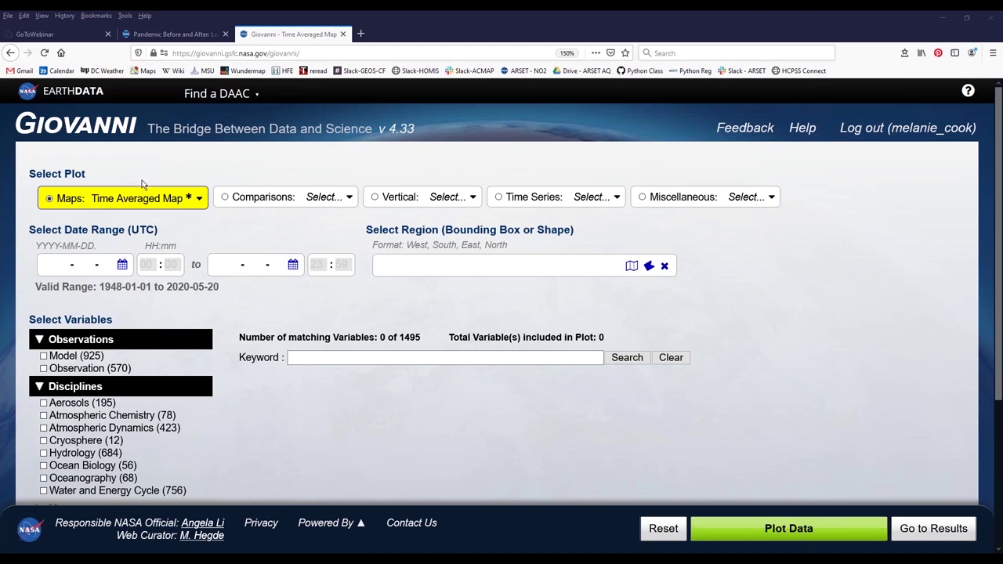
# Open the details of the Time Averaged Map plot and read the user manual's descriptions of the map plot types.
pyautogui.click(130, 200)
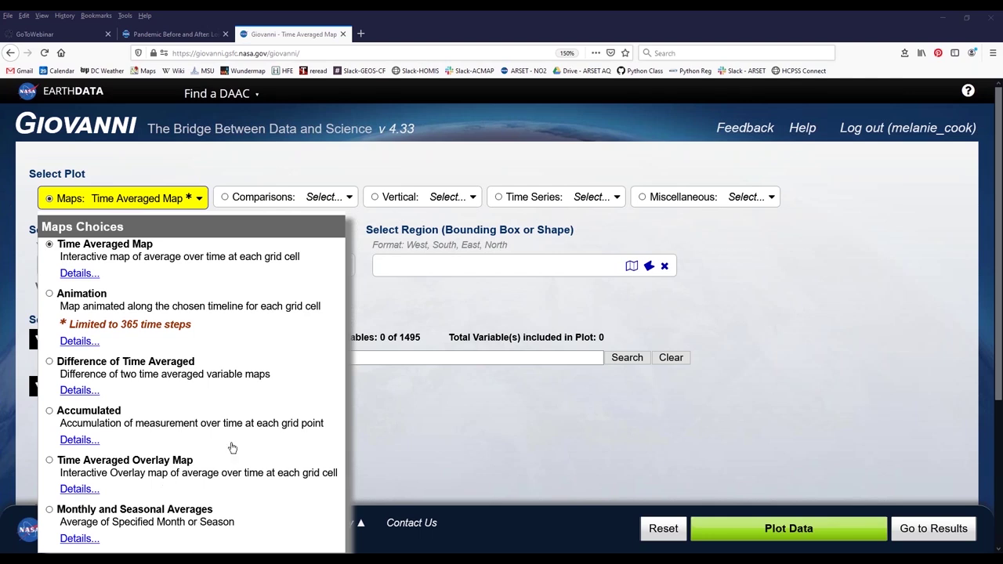
pyautogui.click(76, 276)
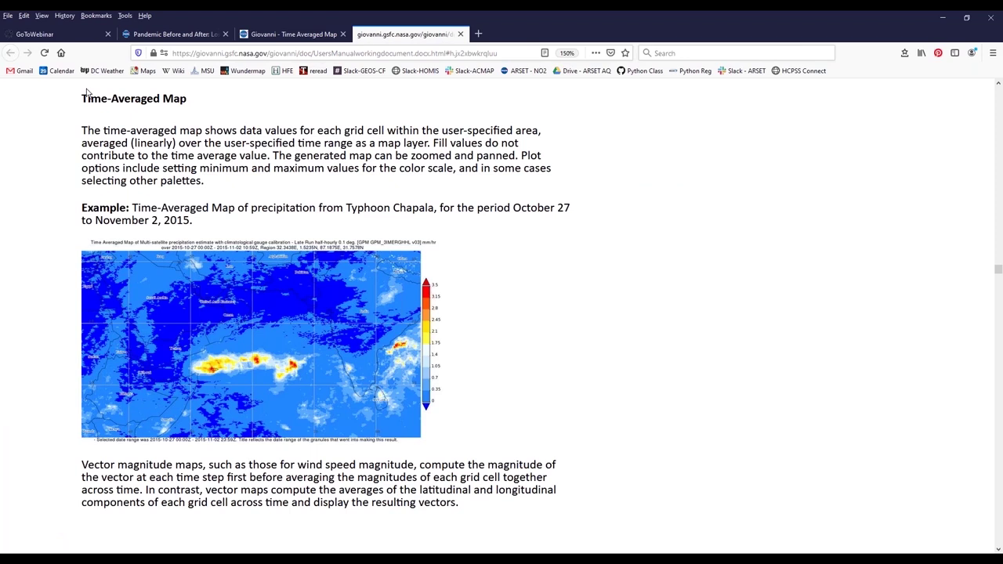
pyautogui.scroll(3, 637, 291)
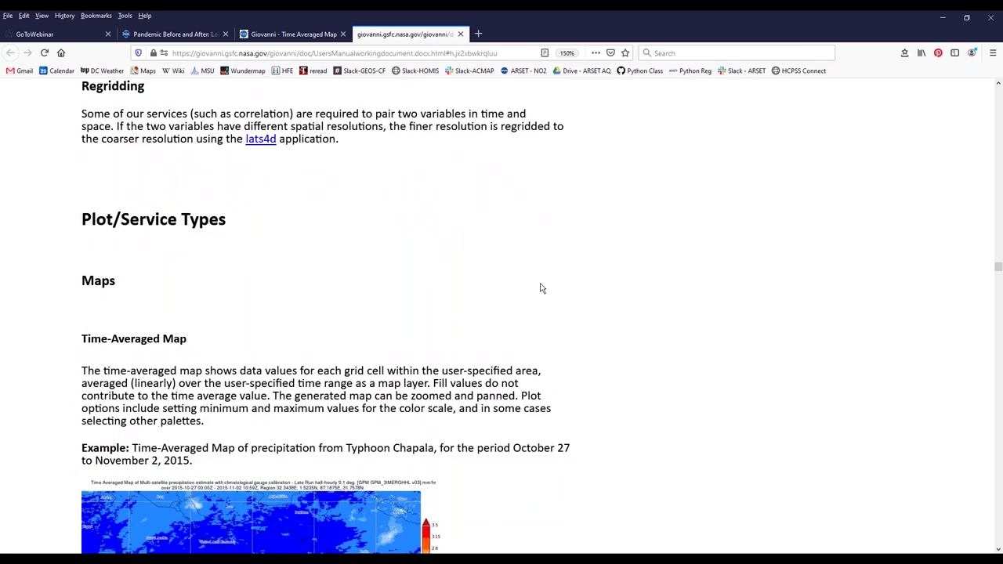
pyautogui.scroll(-2, 690, 327)
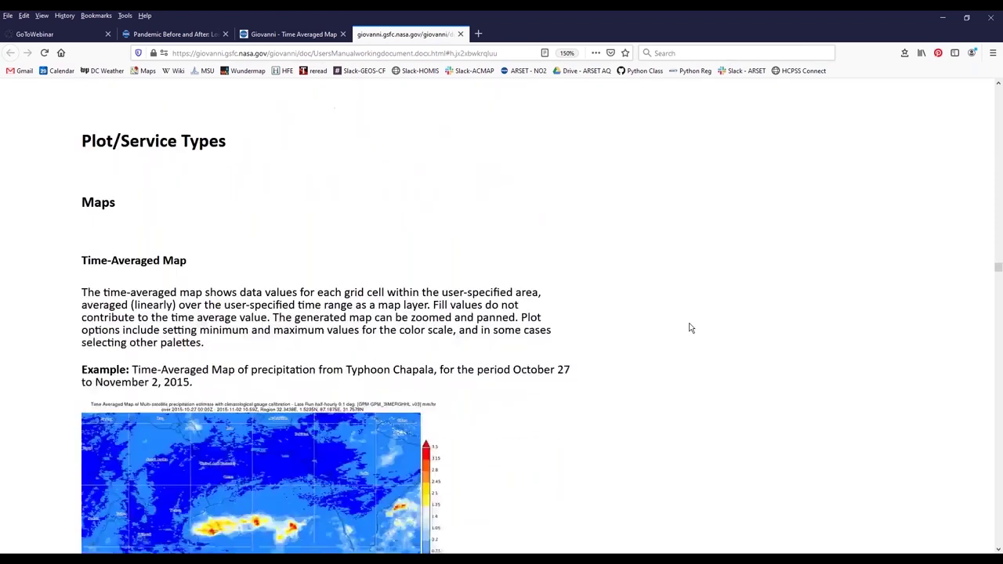
pyautogui.scroll(-4, 664, 335)
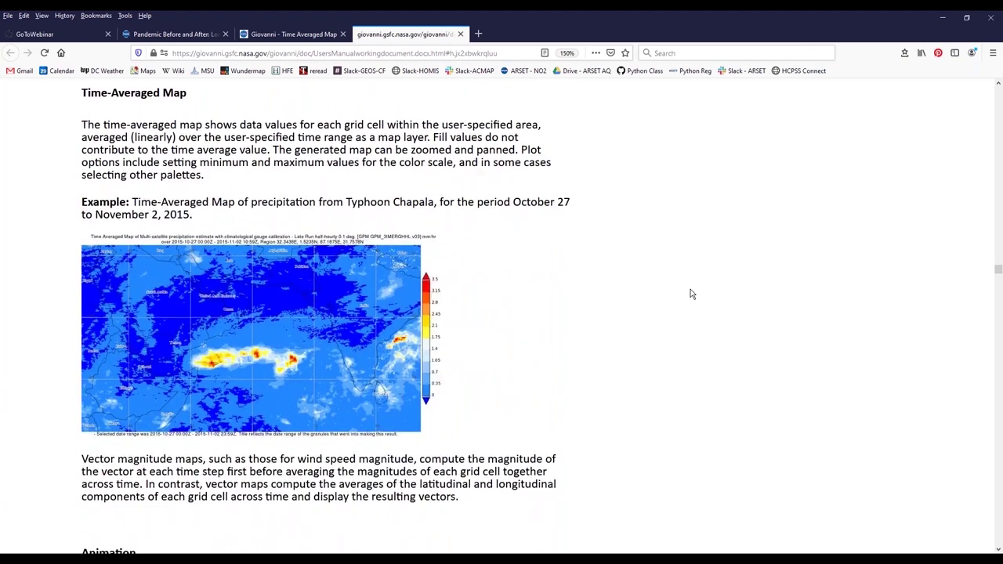
pyautogui.scroll(-8, 691, 294)
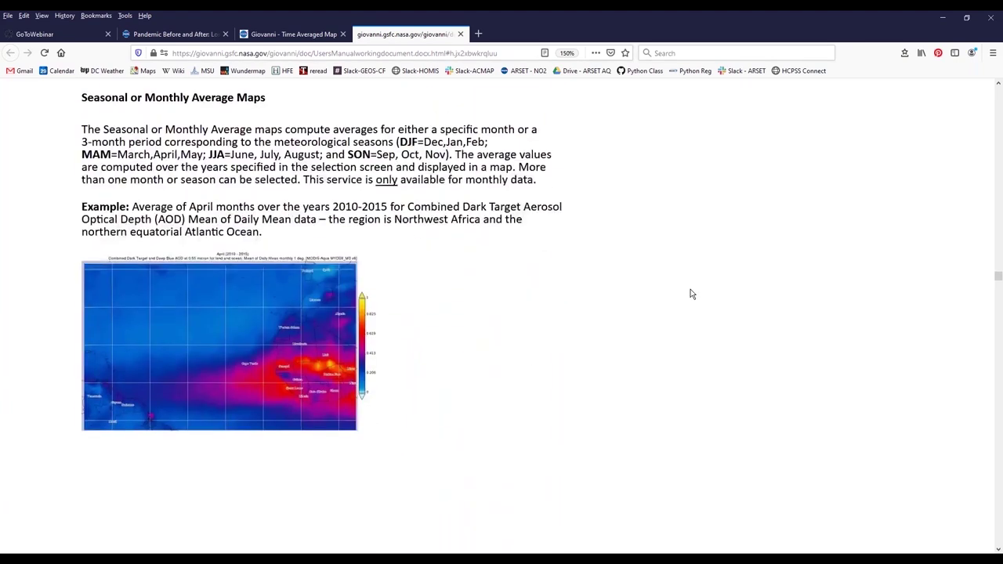
pyautogui.scroll(-7, 691, 294)
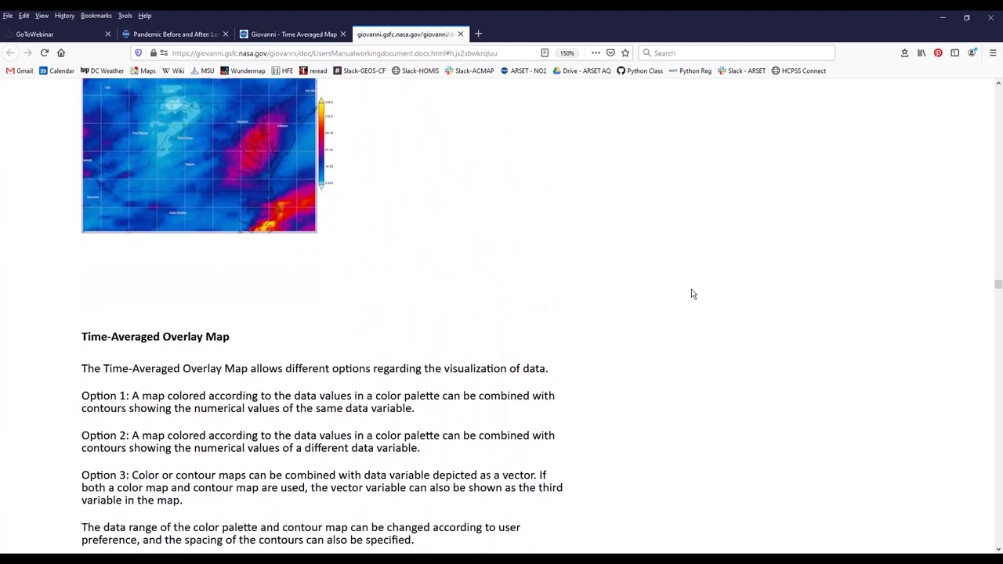
pyautogui.scroll(-9, 691, 294)
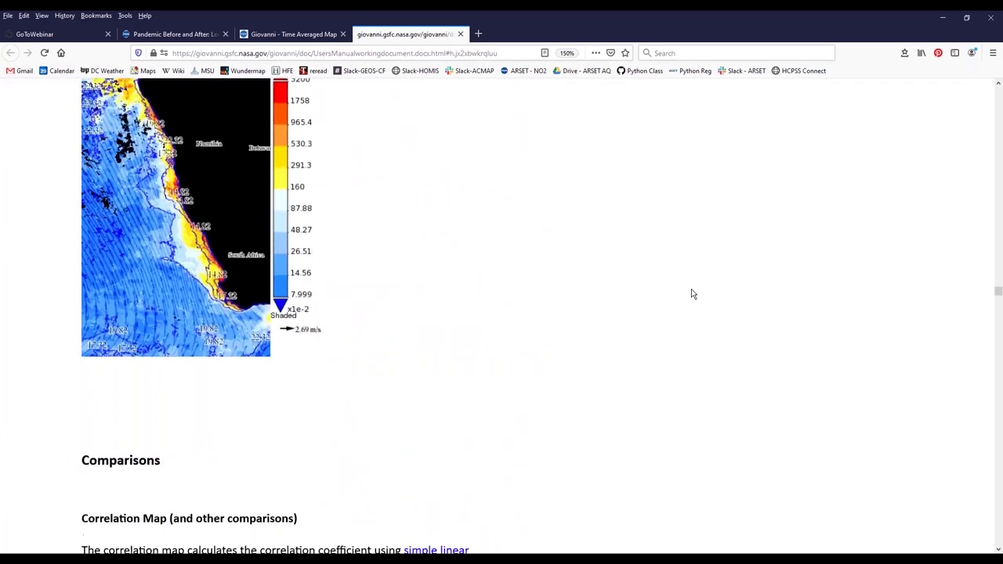
pyautogui.scroll(5, 691, 294)
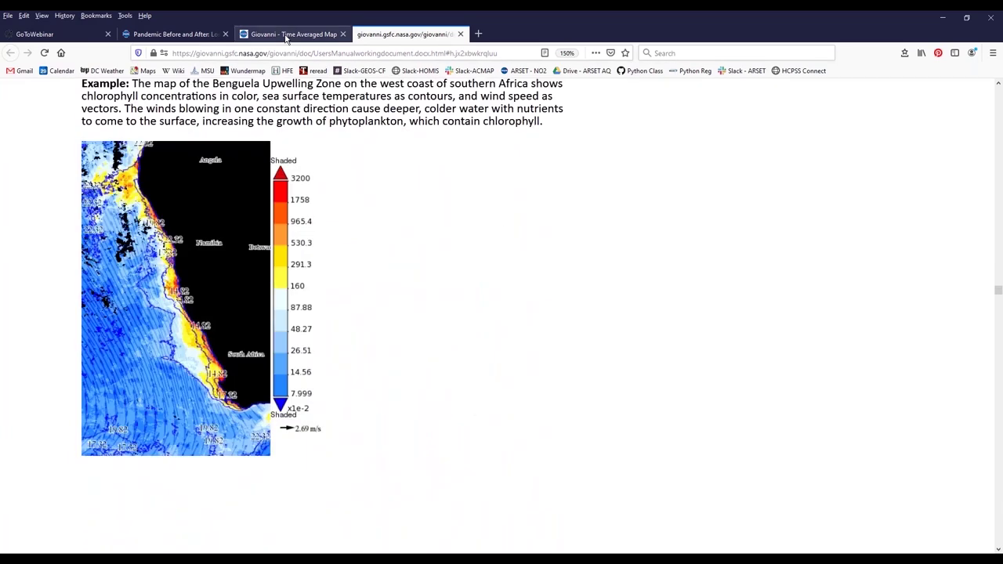
# Return to the Giovanni plot page and review the Comparisons, Vertical, Time Series and Miscellaneous plot choices.
pyautogui.click(287, 35)
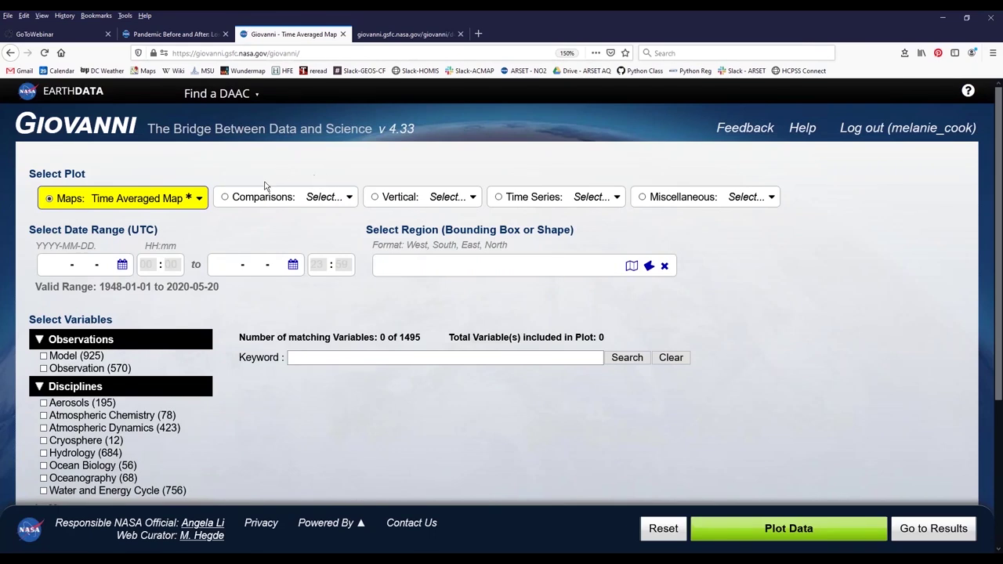
pyautogui.moveTo(264, 202)
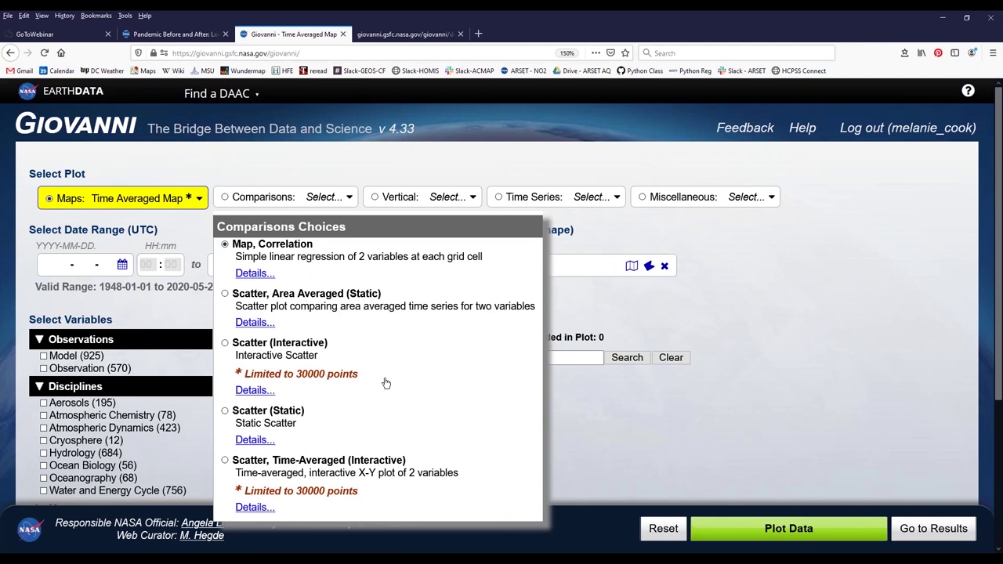
pyautogui.moveTo(412, 199)
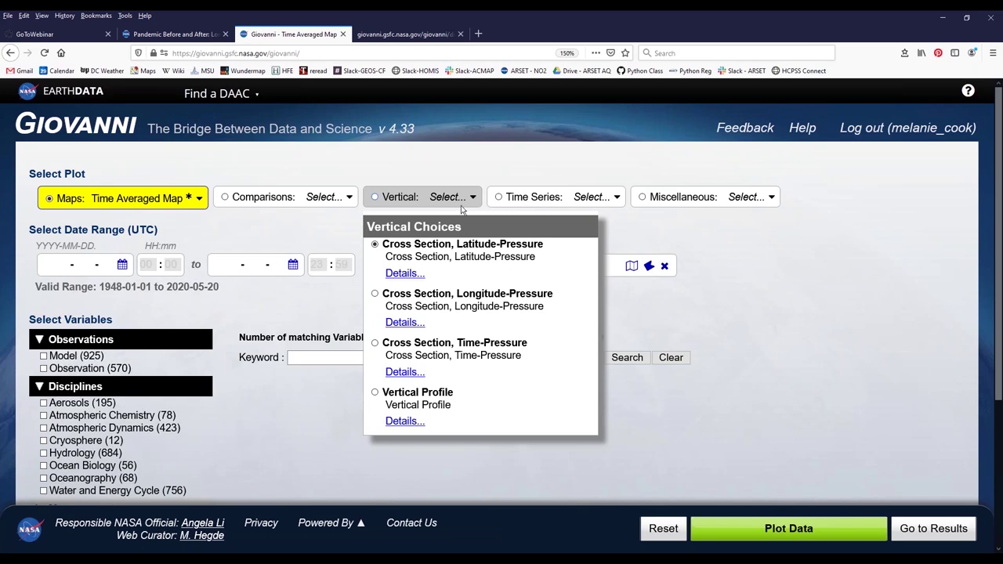
pyautogui.moveTo(560, 202)
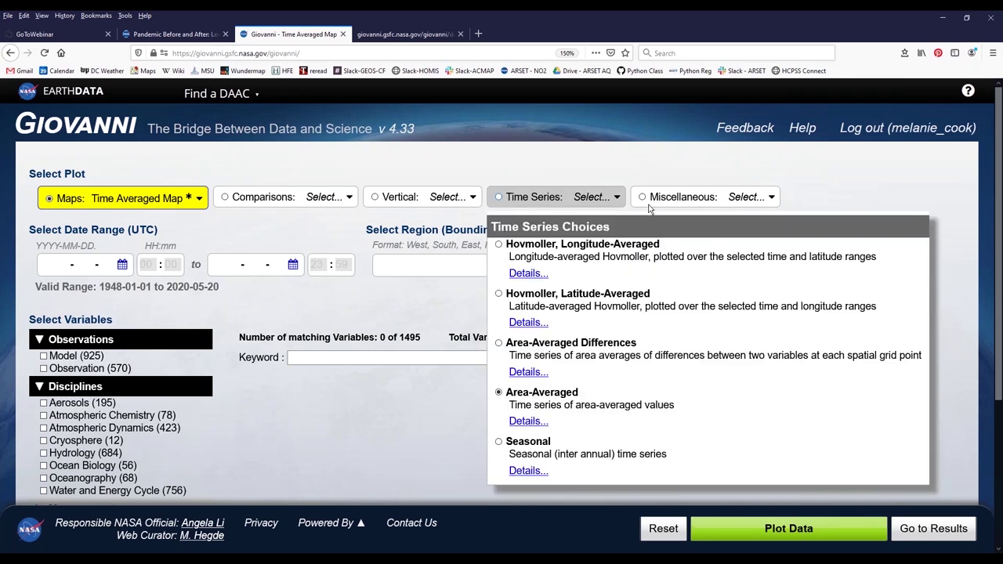
pyautogui.moveTo(699, 202)
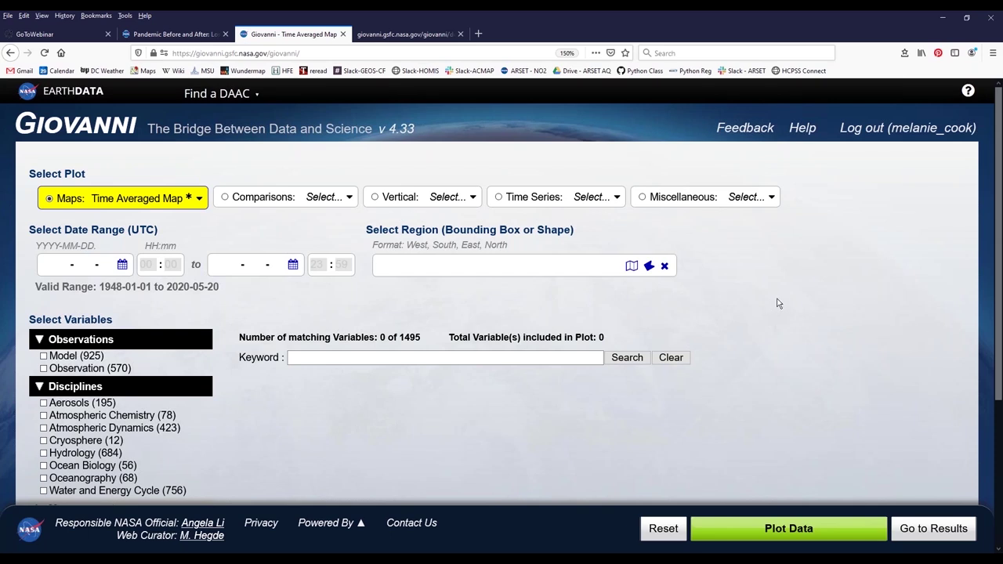
# Expand the Measurements category and filter the variables by NO2.
pyautogui.scroll(-2, 777, 302)
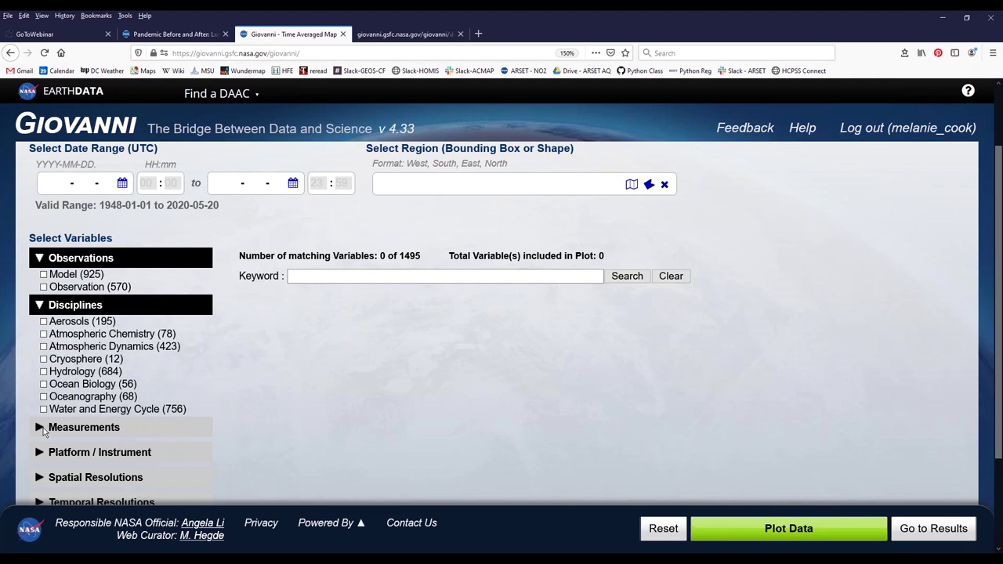
pyautogui.click(41, 428)
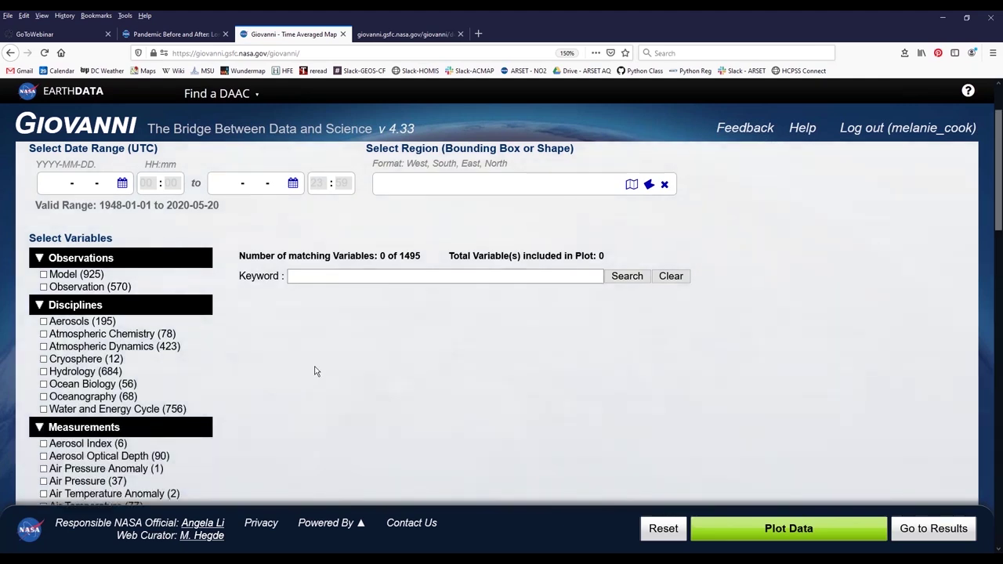
pyautogui.scroll(-5, 314, 369)
pyautogui.scroll(-4, 312, 372)
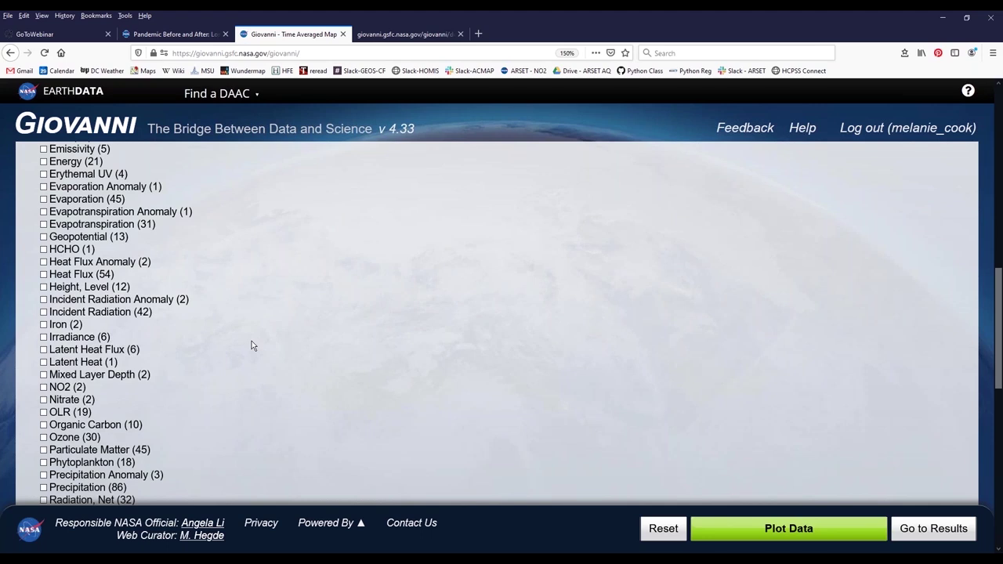
pyautogui.scroll(-1, 252, 341)
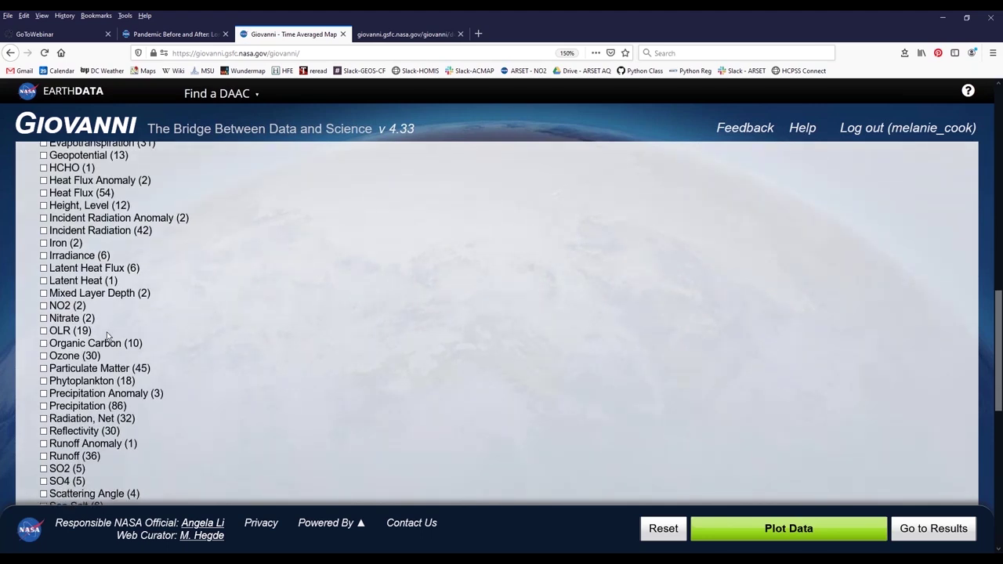
pyautogui.click(43, 306)
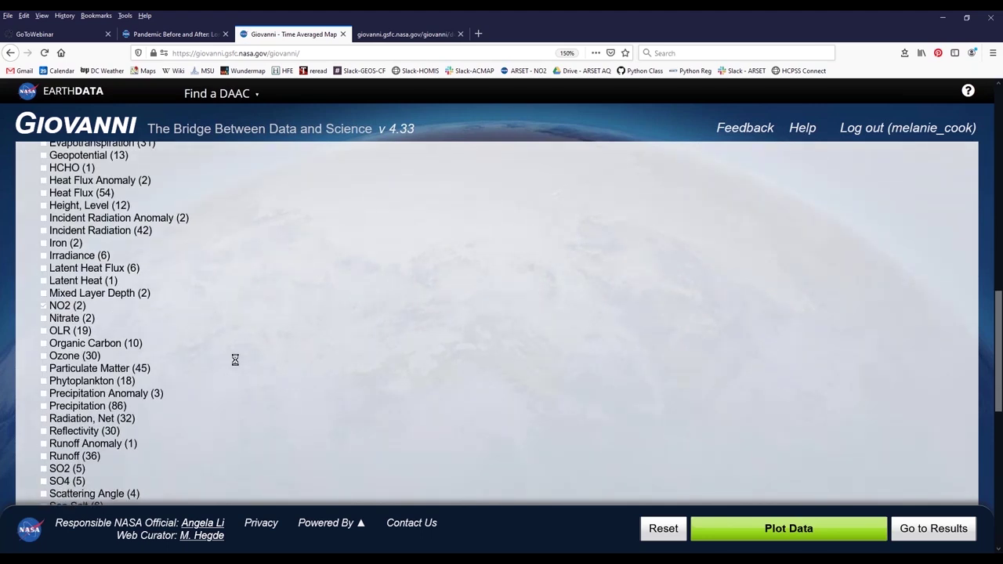
pyautogui.scroll(-1, 235, 360)
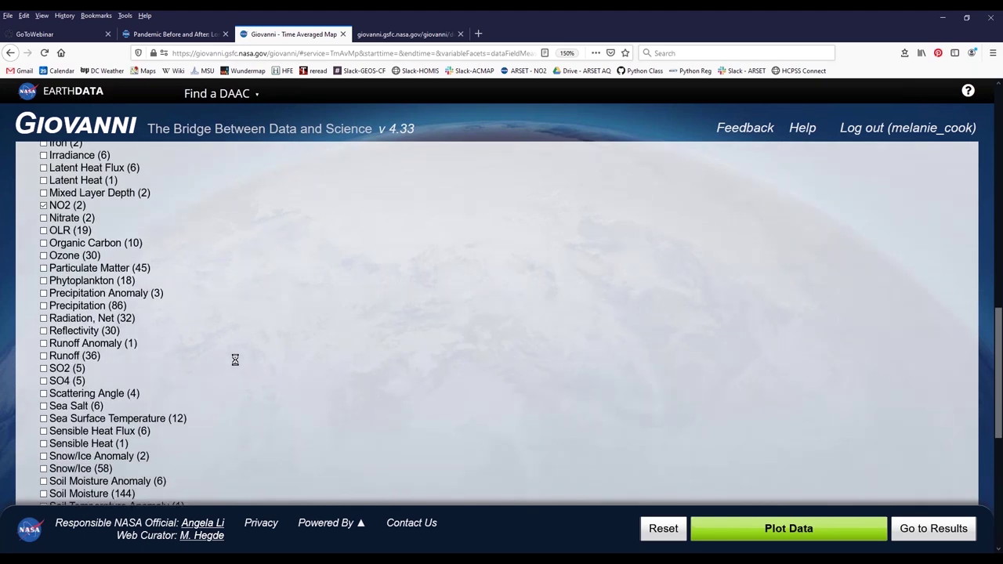
pyautogui.scroll(6, 374, 358)
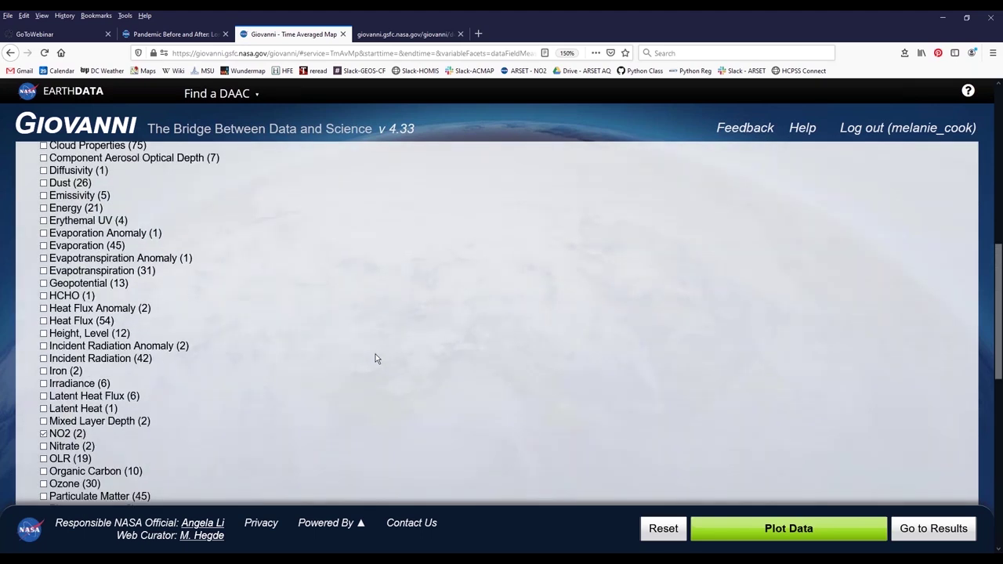
pyautogui.scroll(3, 373, 359)
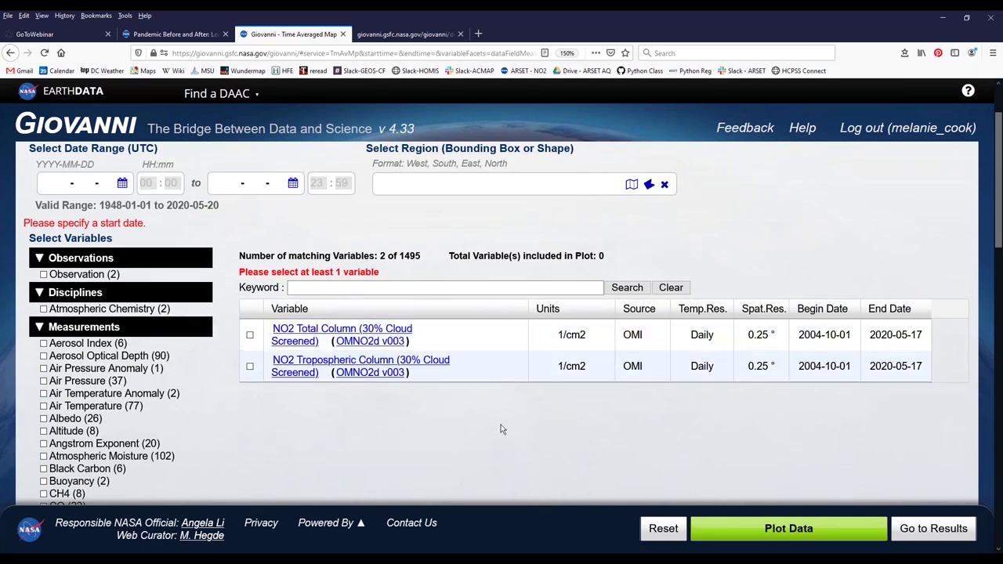
# Compare the two NO2 variables and select NO2 Tropospheric Column (30% Cloud Screened) for the plot.
pyautogui.moveTo(319, 341); pyautogui.dragTo(272, 328)
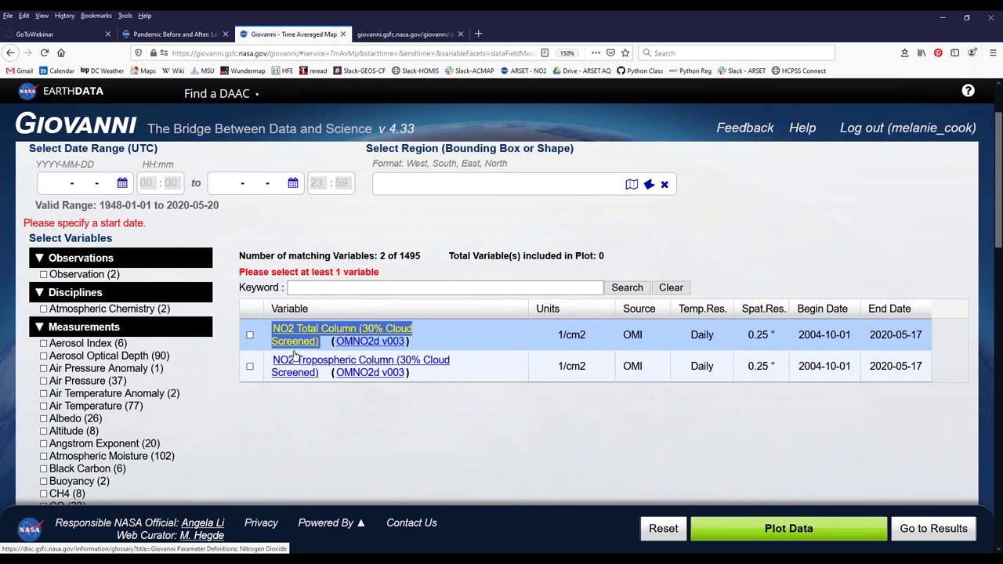
pyautogui.moveTo(276, 359); pyautogui.dragTo(283, 366)
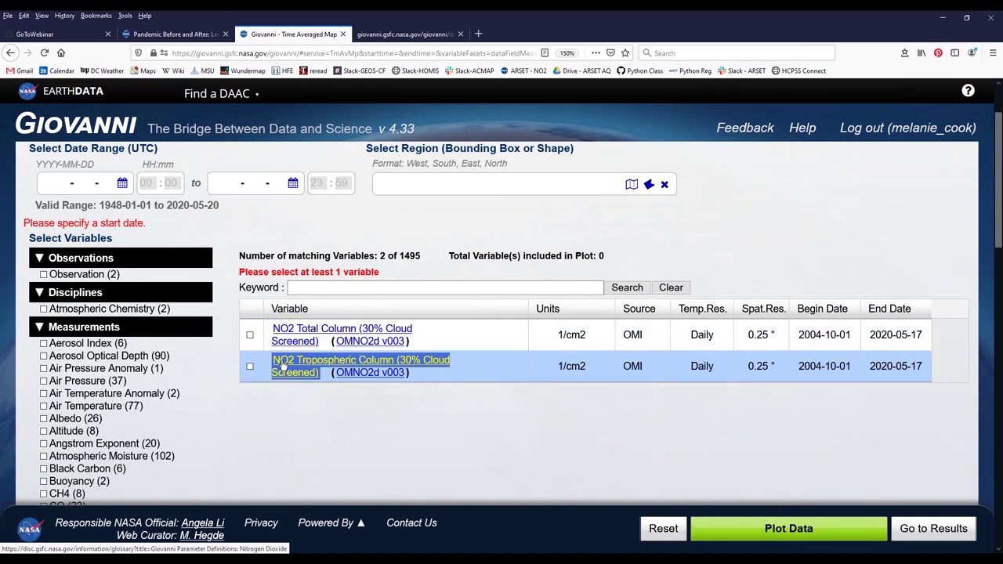
pyautogui.click(380, 380)
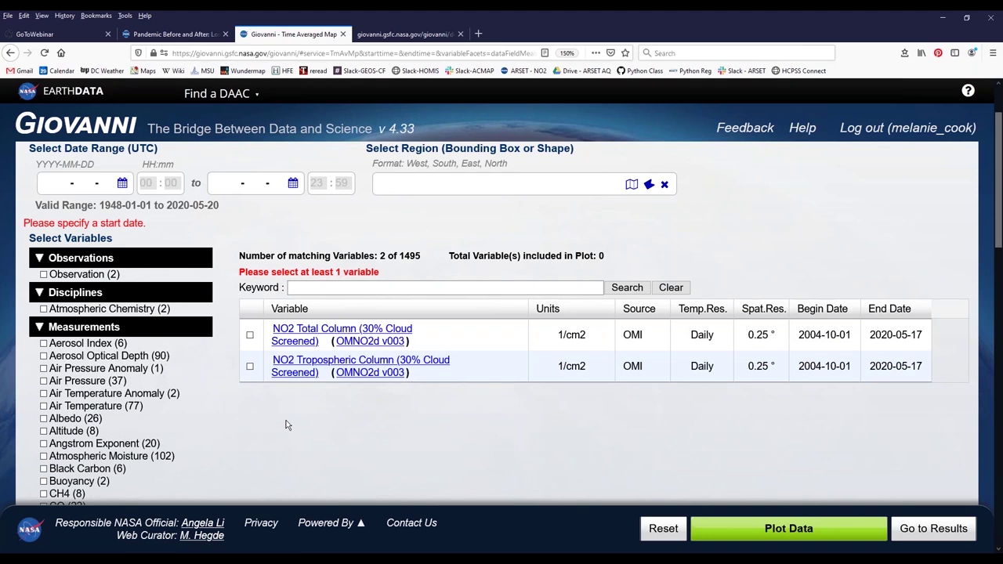
pyautogui.click(249, 366)
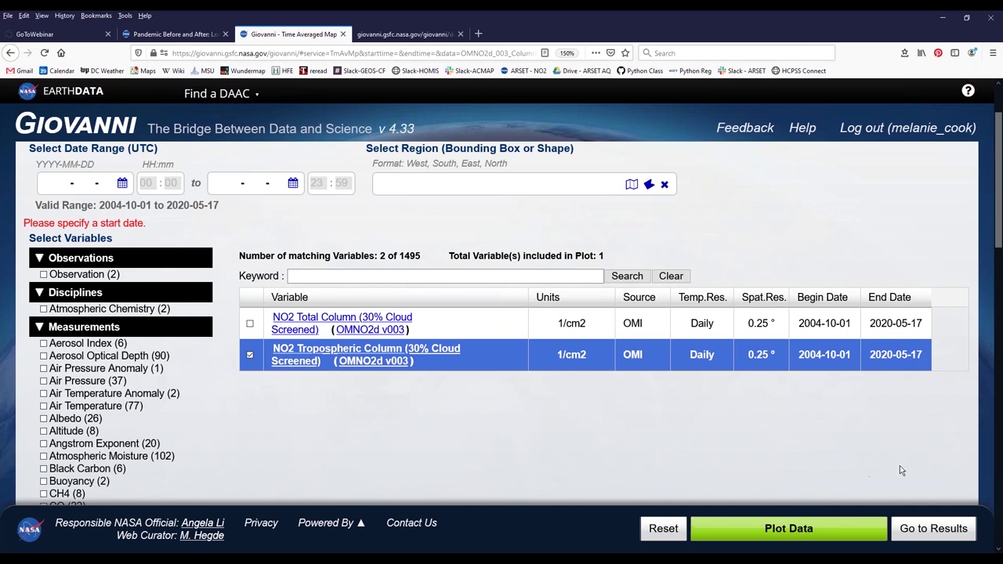
# Set the plot's date range from 2005-04-01 to 2005-04-30.
pyautogui.scroll(2, 966, 458)
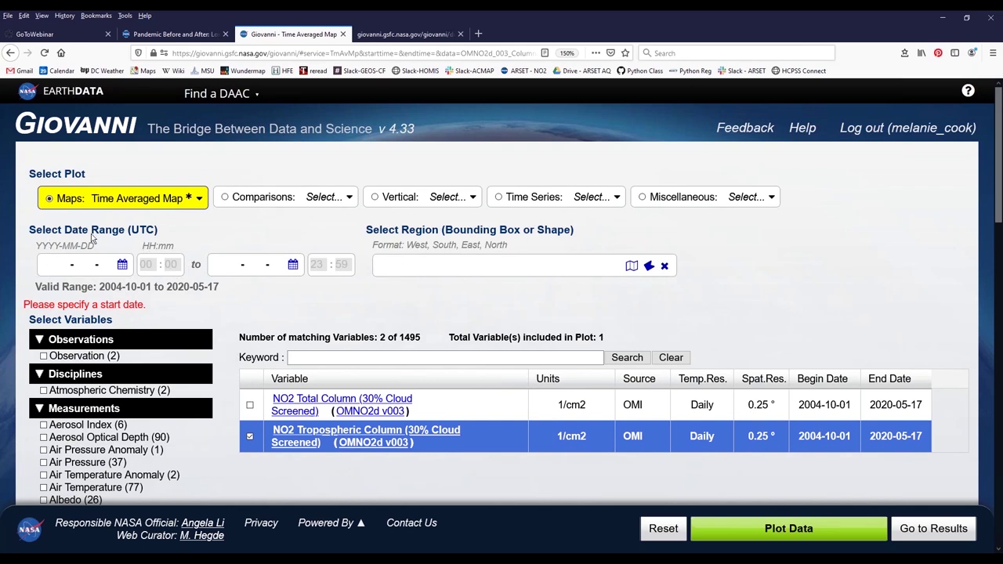
pyautogui.click(63, 200)
pyautogui.write('2005 - 04 -01')
pyautogui.click(233, 269)
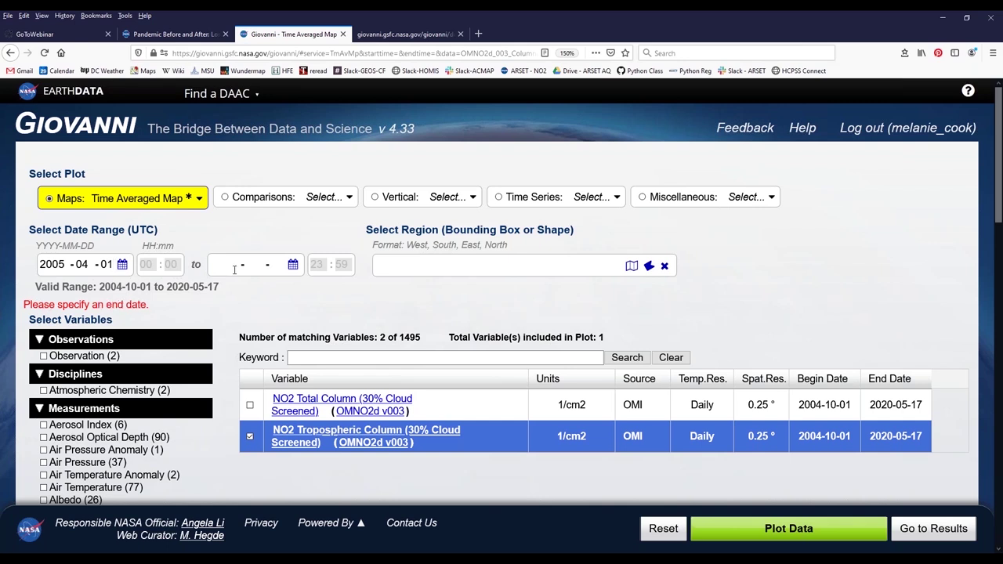
pyautogui.write('2005 -04 -30')
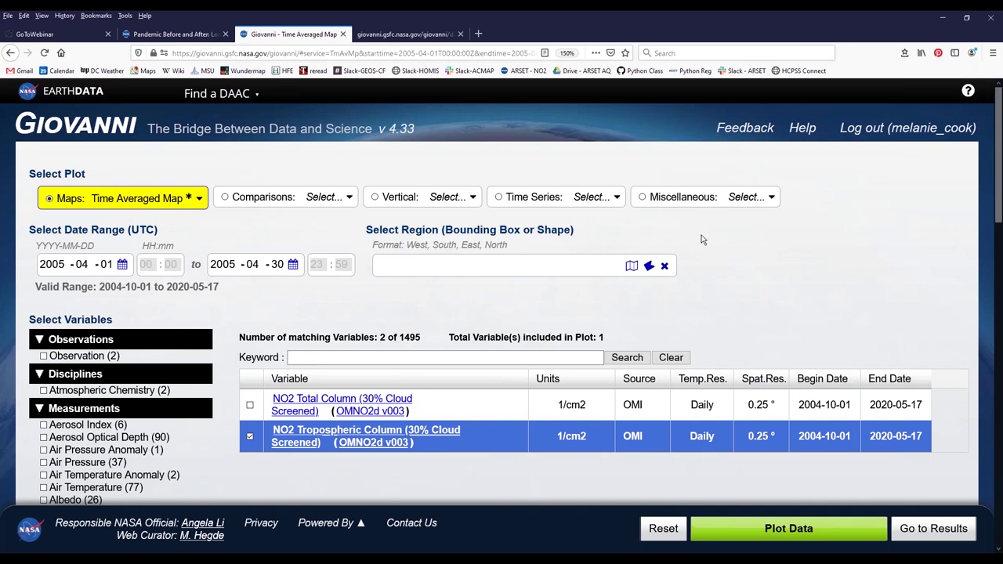
# Draw a bounding box around the US Mid-Atlantic region as the plot region, about -81.0937,35.2735,-72.6562,43.711.
pyautogui.click(649, 266)
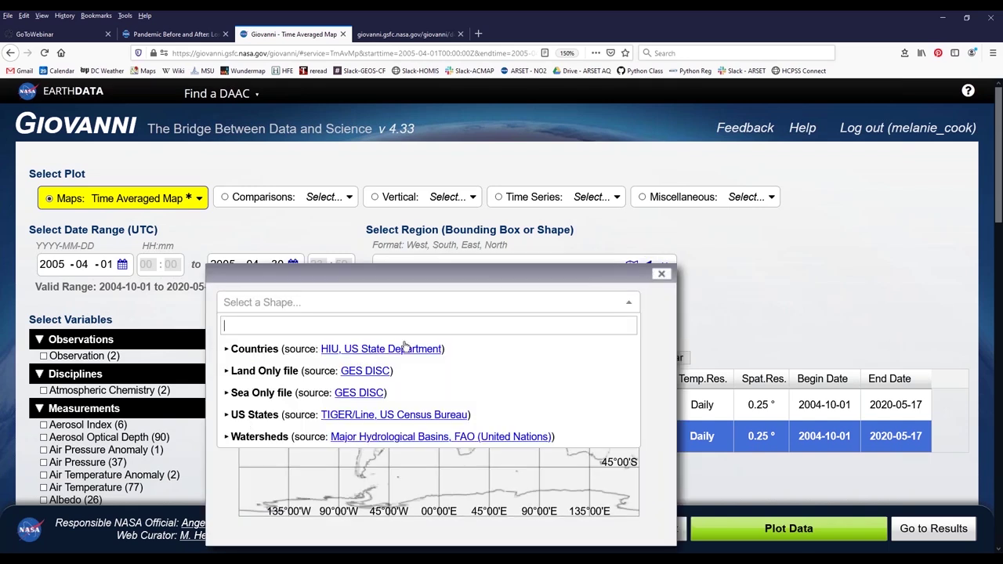
pyautogui.click(660, 274)
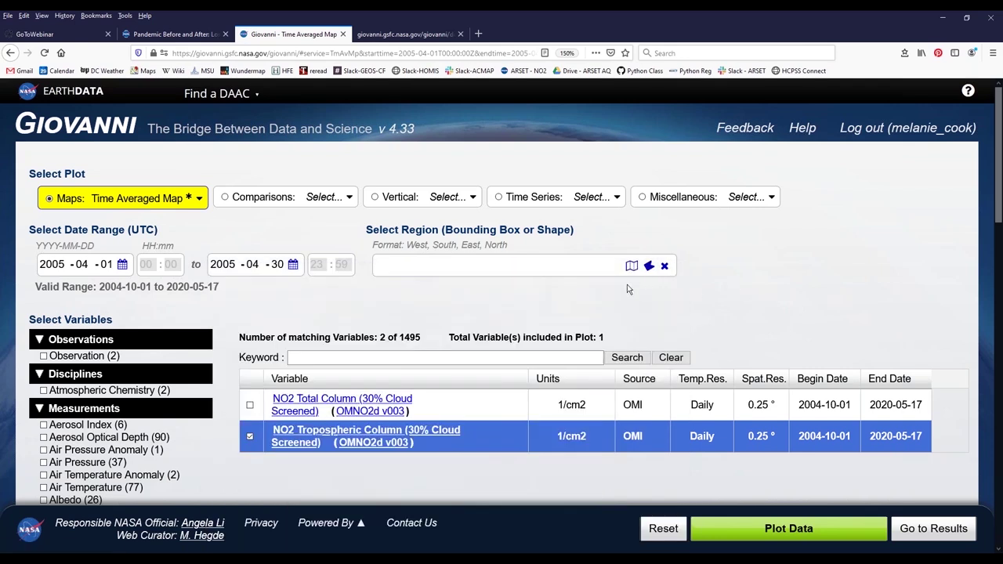
pyautogui.click(633, 268)
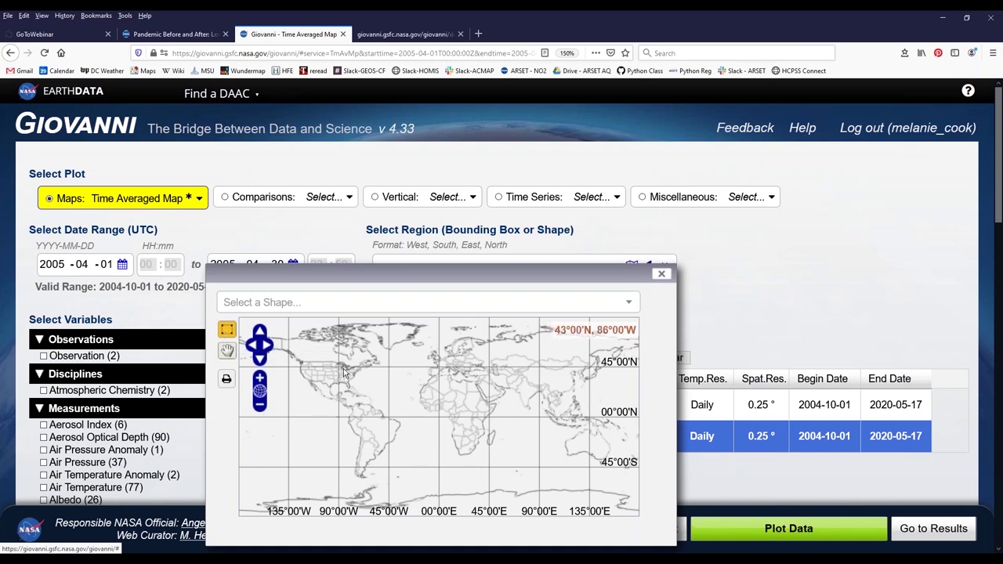
pyautogui.click(226, 353)
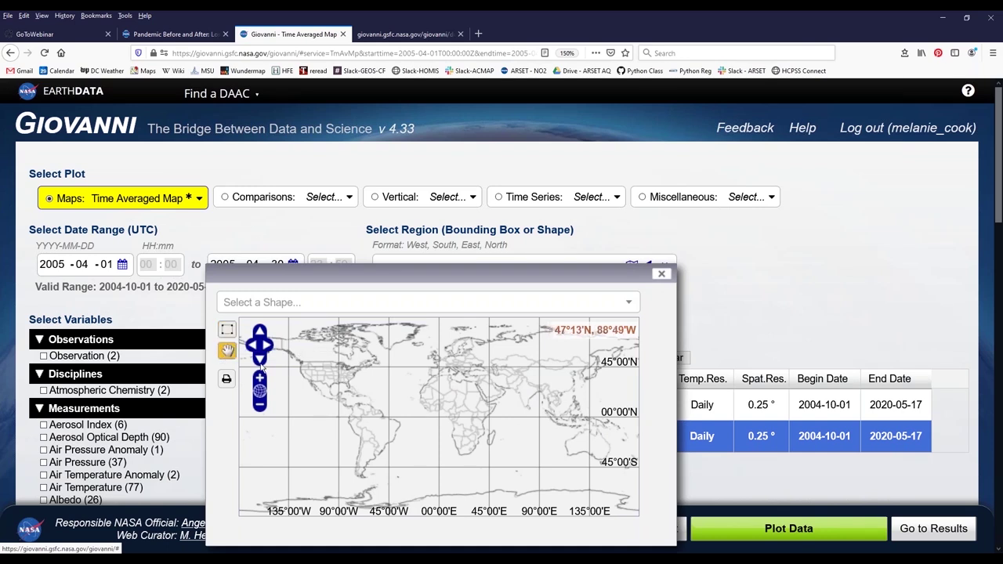
pyautogui.moveTo(397, 410)
pyautogui.mouseDown()
pyautogui.moveTo(419, 416)
pyautogui.moveTo(392, 409)
pyautogui.mouseUp()
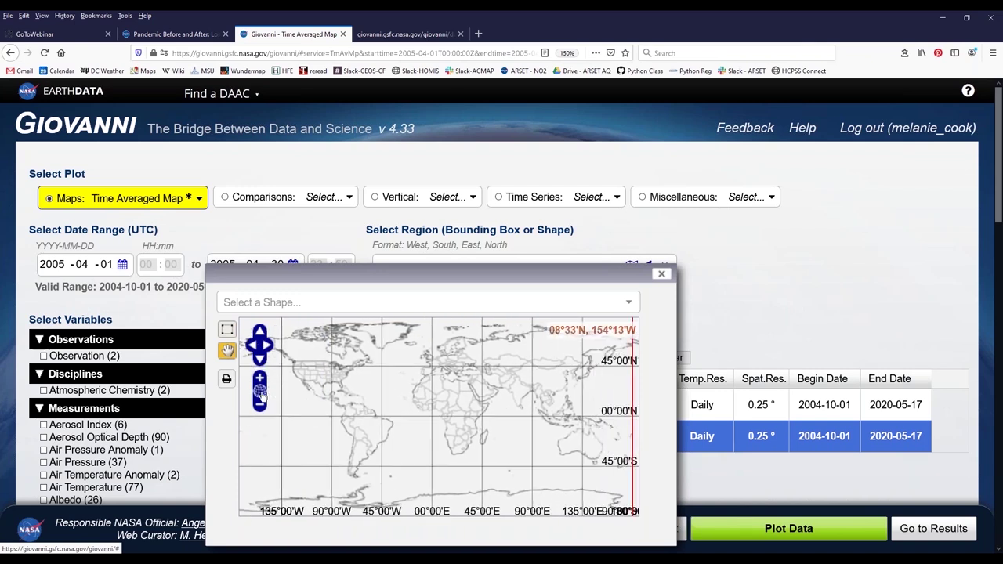
pyautogui.click(228, 331)
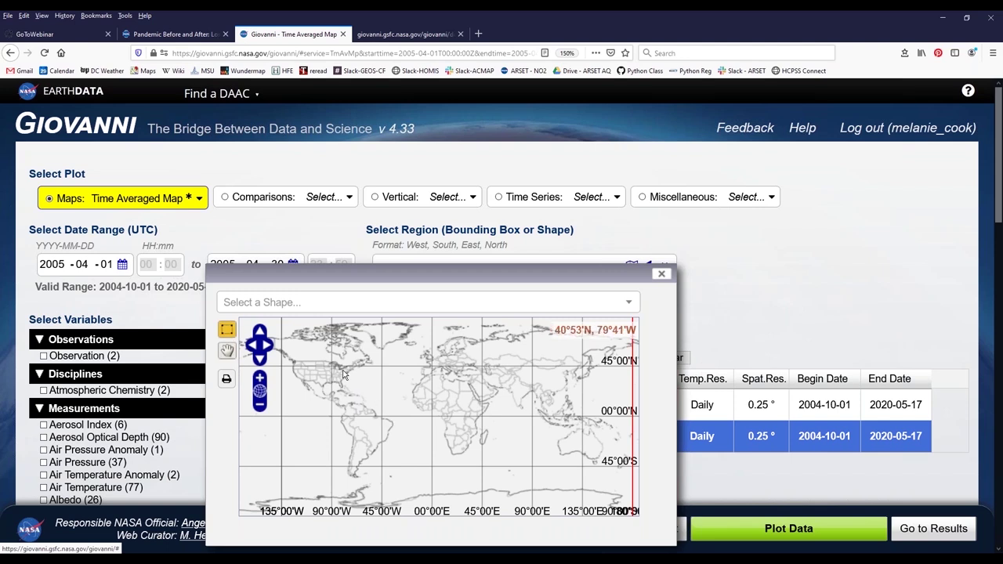
pyautogui.moveTo(342, 365); pyautogui.dragTo(350, 377)
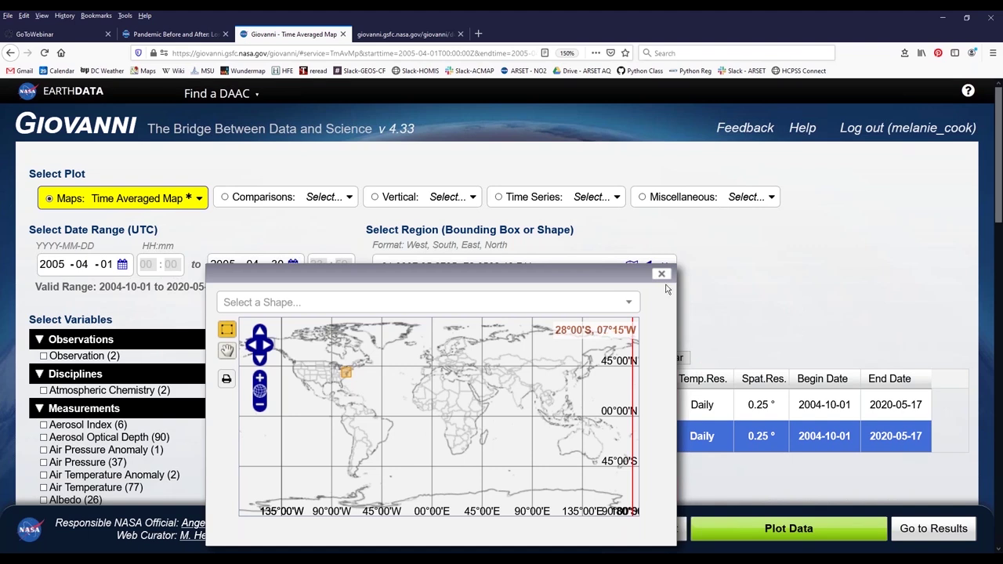
pyautogui.click(662, 276)
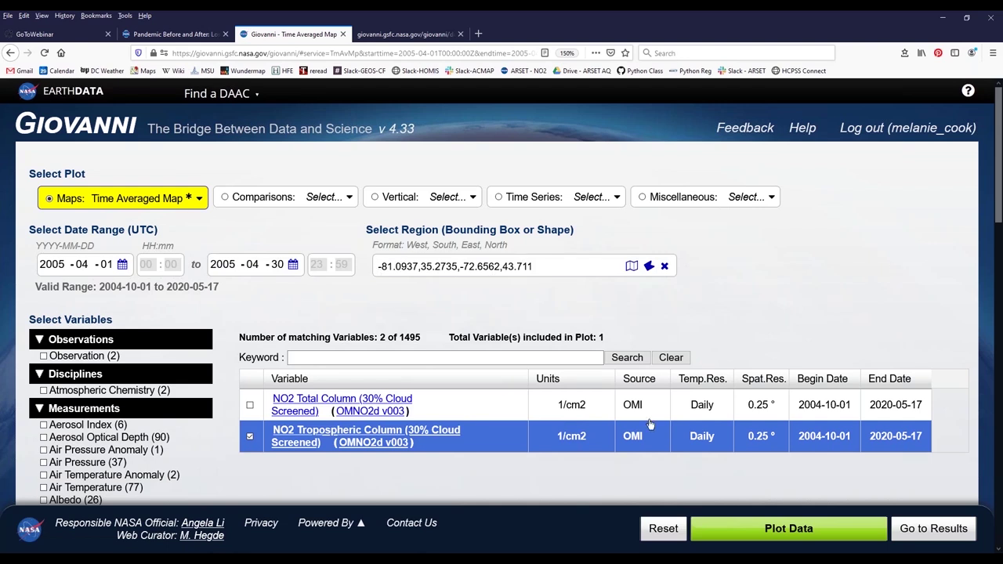
# Plot the time-averaged NO2 map and review its title, browse history, color scale and mapped region.
pyautogui.click(788, 529)
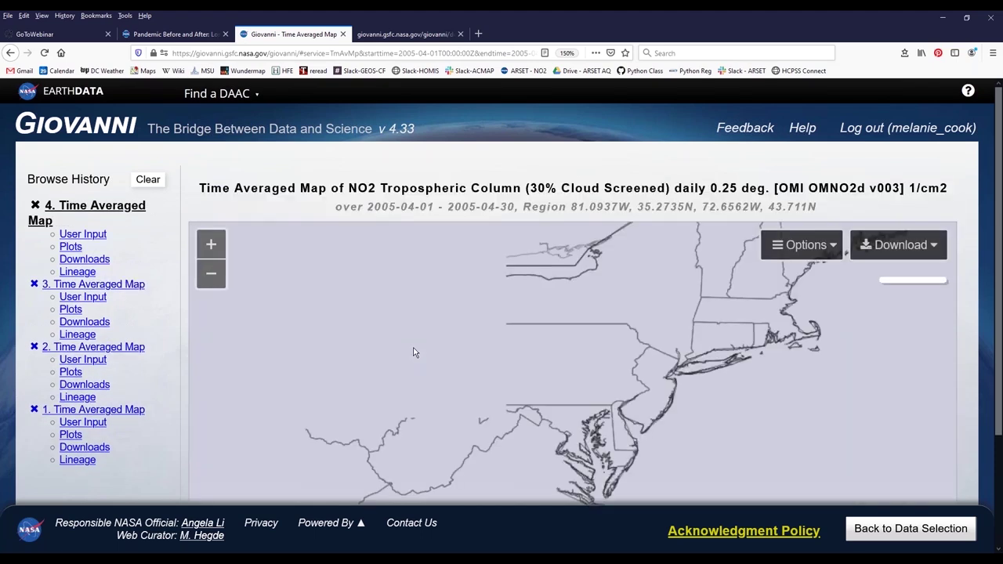
pyautogui.scroll(-1, 977, 209)
pyautogui.scroll(-2, 977, 209)
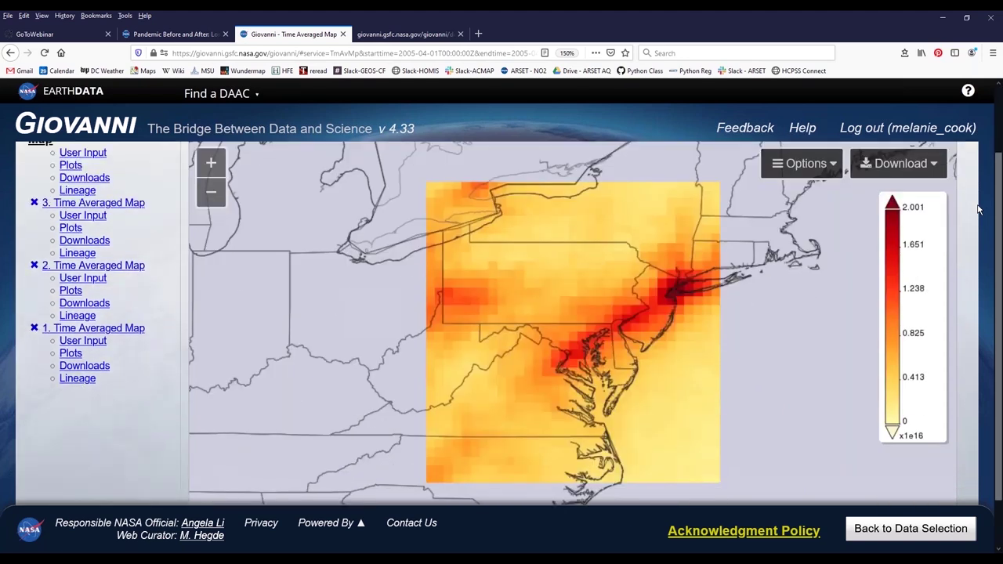
pyautogui.scroll(2, 977, 210)
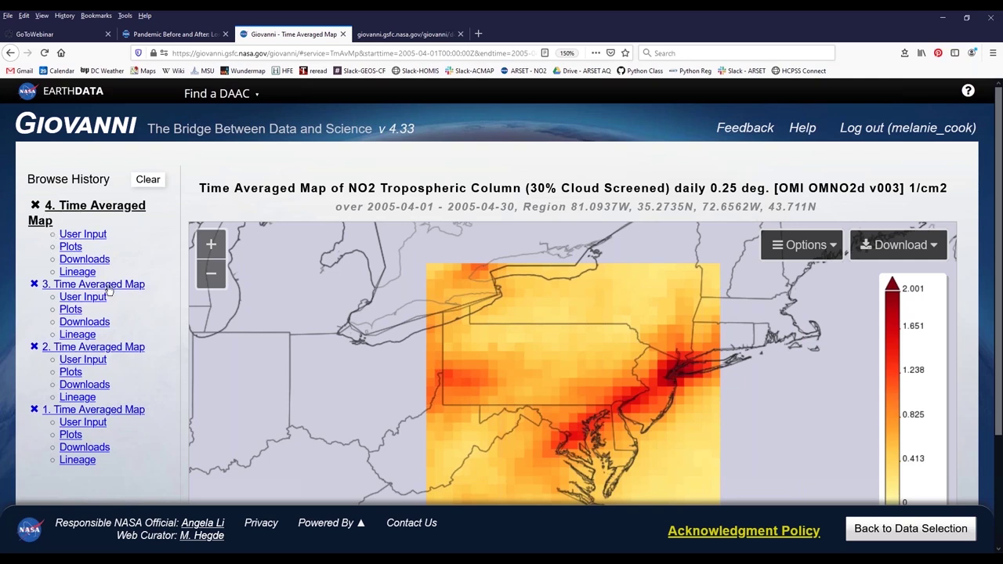
pyautogui.moveTo(200, 192); pyautogui.dragTo(952, 190)
pyautogui.scroll(-2, 970, 211)
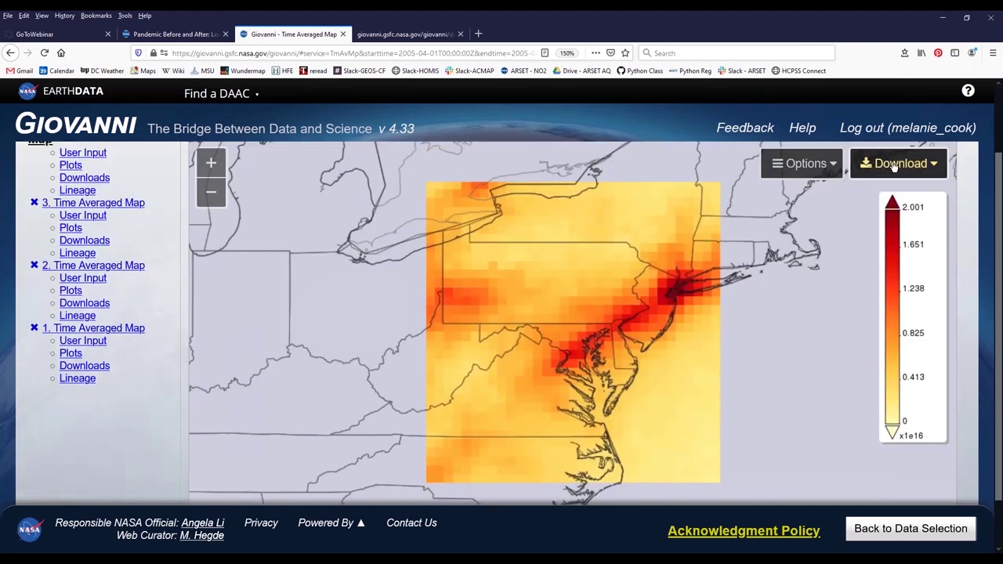
# Review the map's download formats and the newest result's downloadable files, and return to its plot.
pyautogui.click(913, 167)
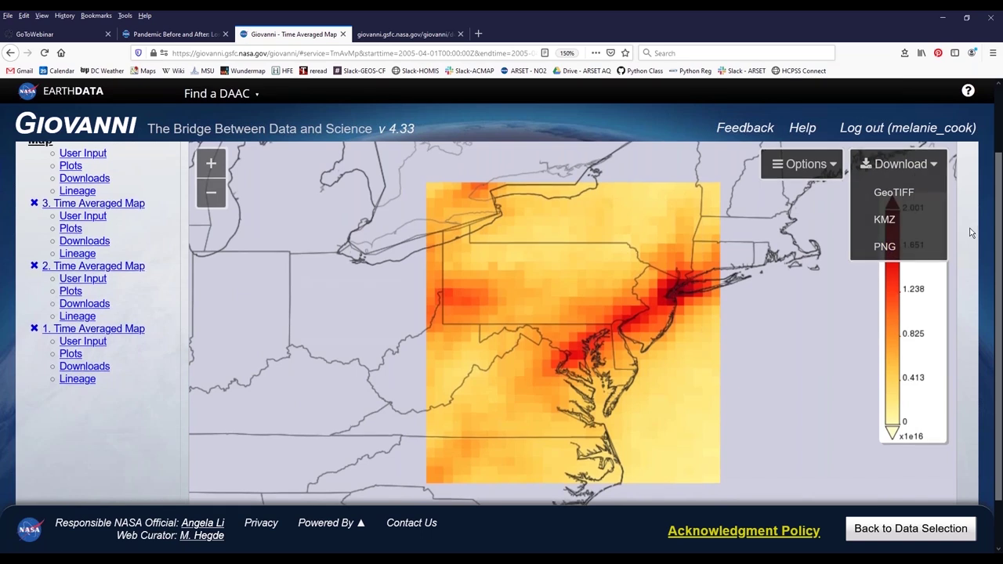
pyautogui.scroll(2, 107, 205)
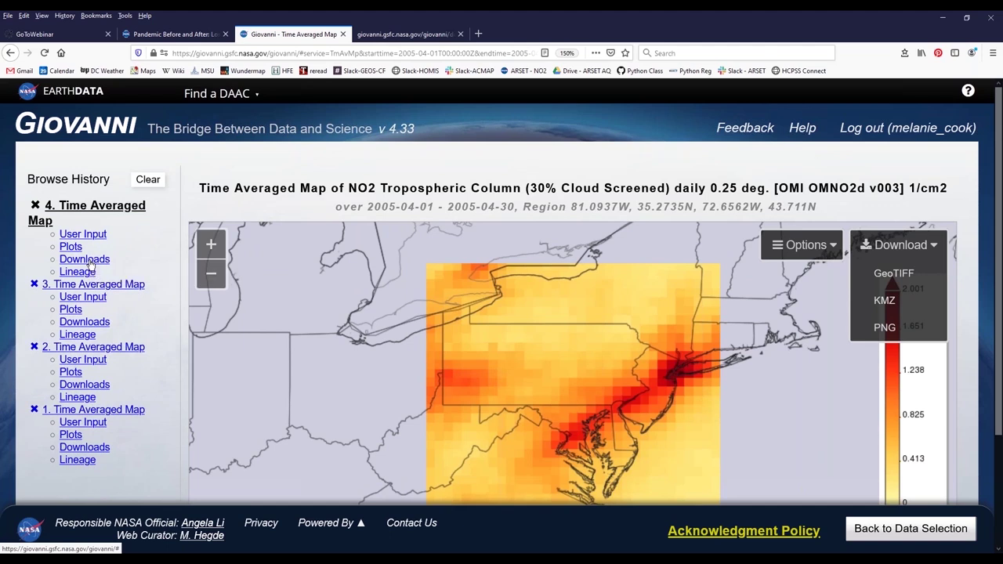
pyautogui.click(90, 261)
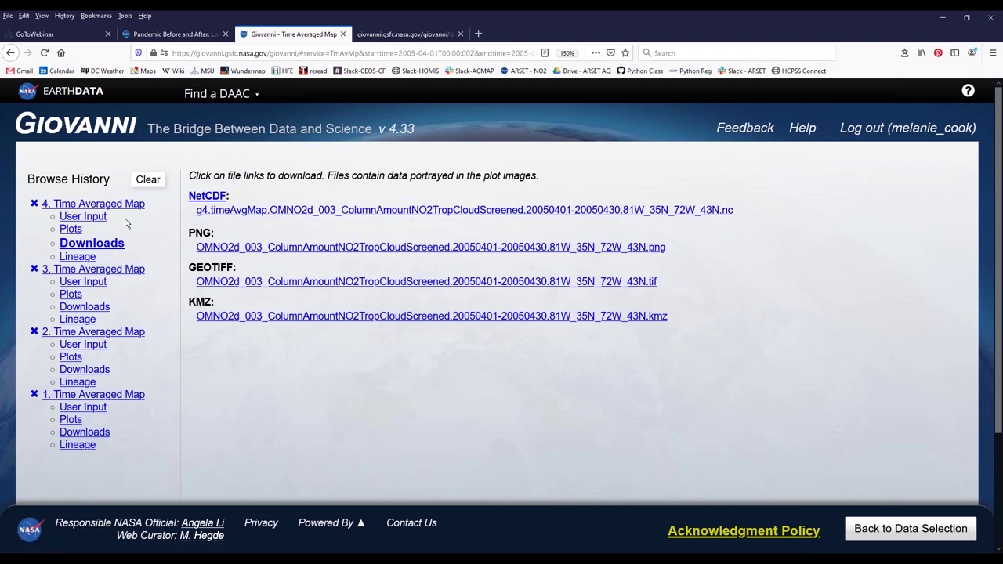
pyautogui.click(71, 230)
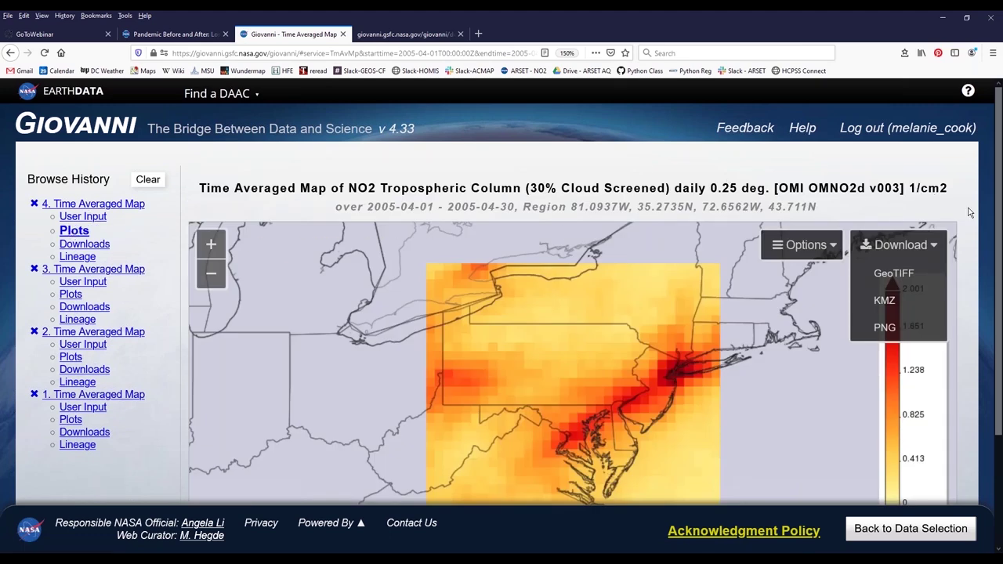
pyautogui.scroll(-2, 970, 208)
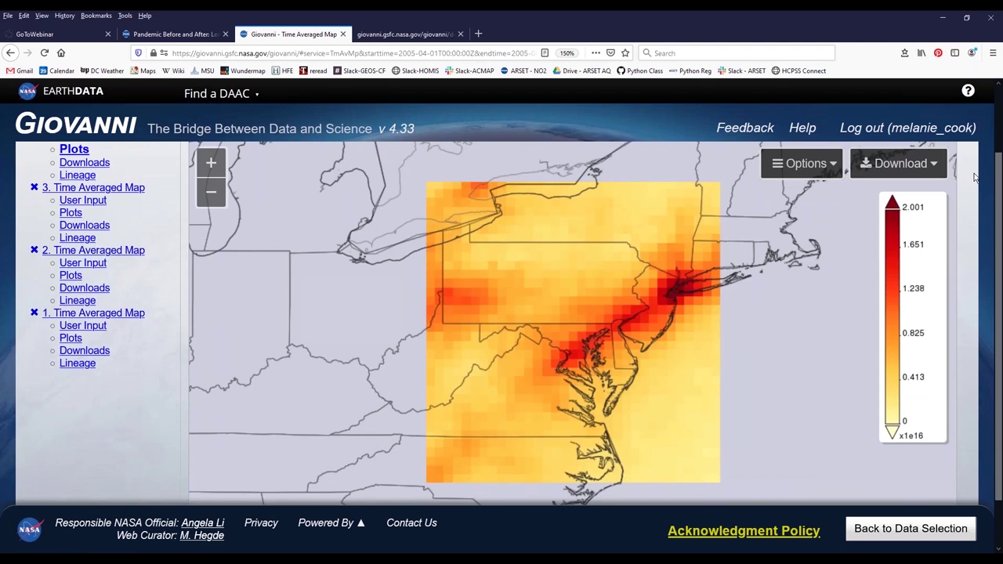
pyautogui.scroll(-1, 974, 178)
pyautogui.scroll(2, 803, 195)
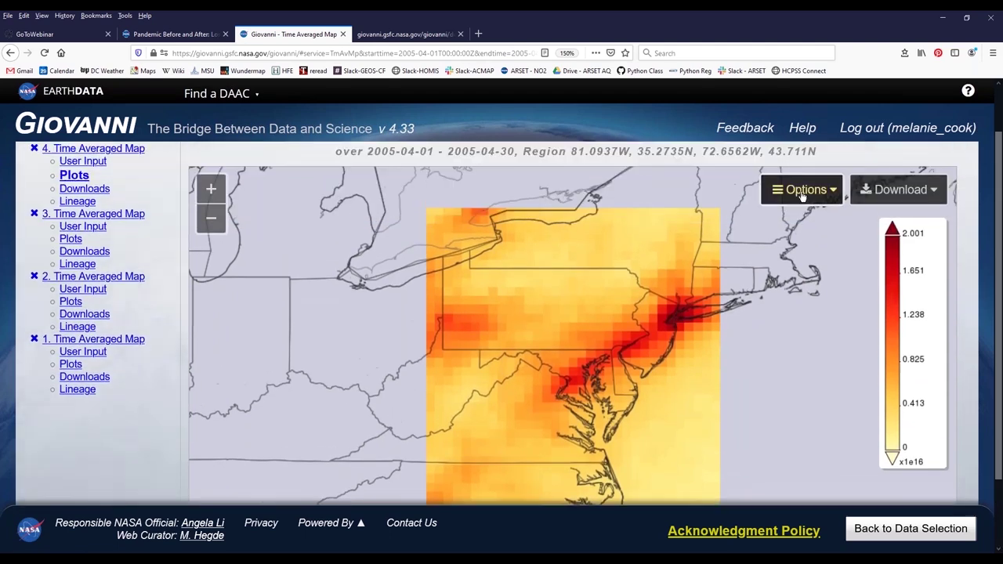
# Examine the plot's decoration, overlay and map options, and browse the available color palettes.
pyautogui.click(802, 196)
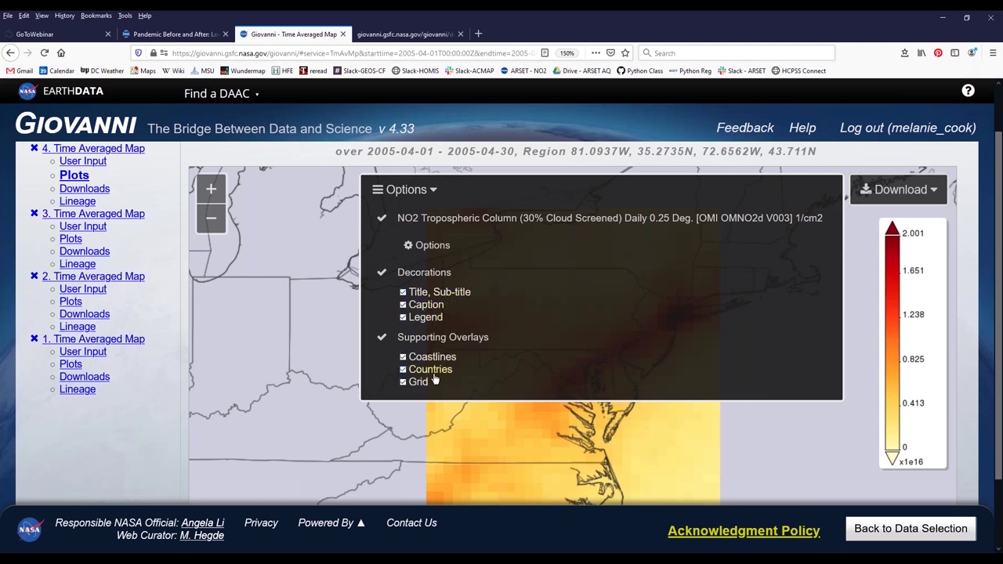
pyautogui.click(416, 246)
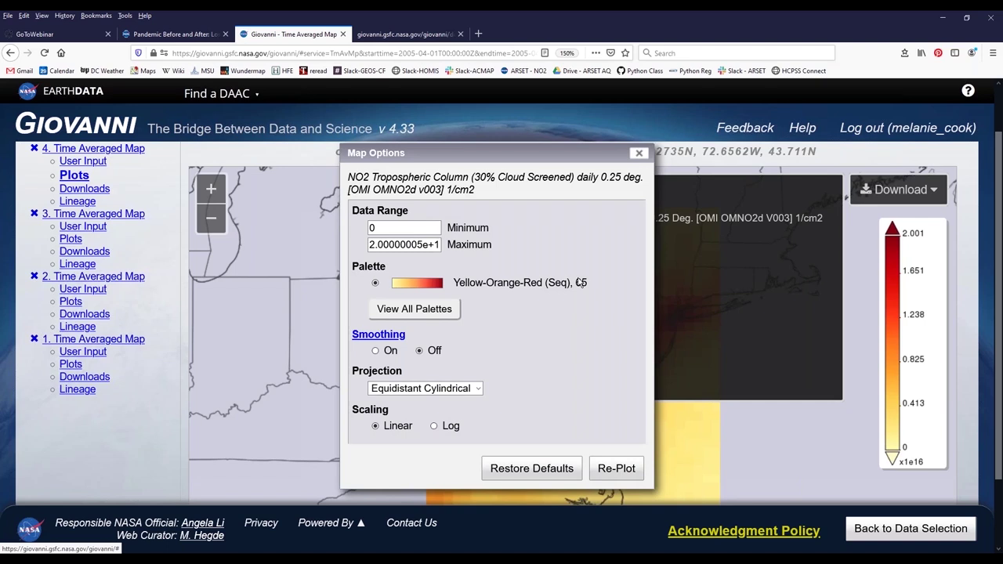
pyautogui.click(420, 316)
pyautogui.scroll(-6, 393, 291)
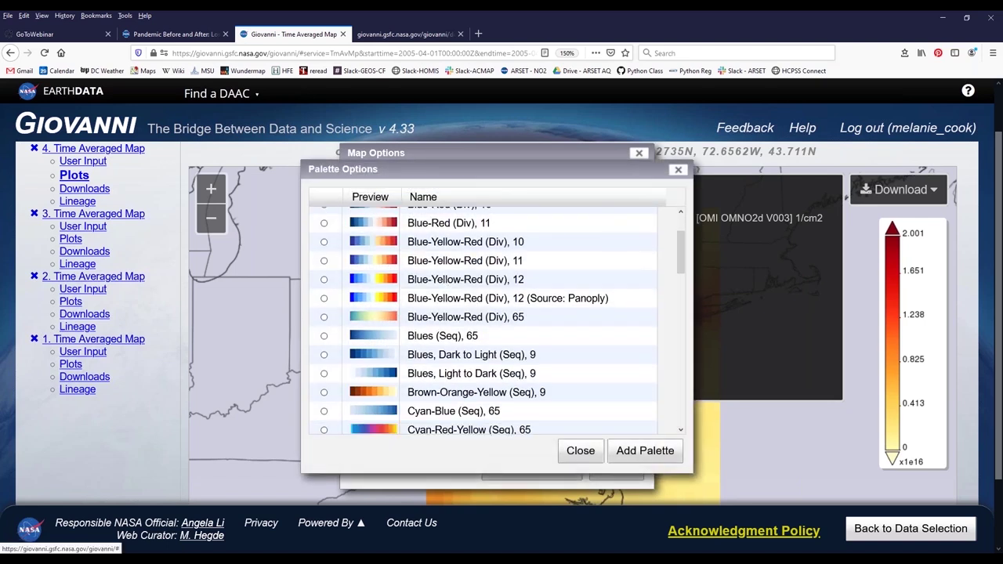
pyautogui.scroll(-5, 493, 322)
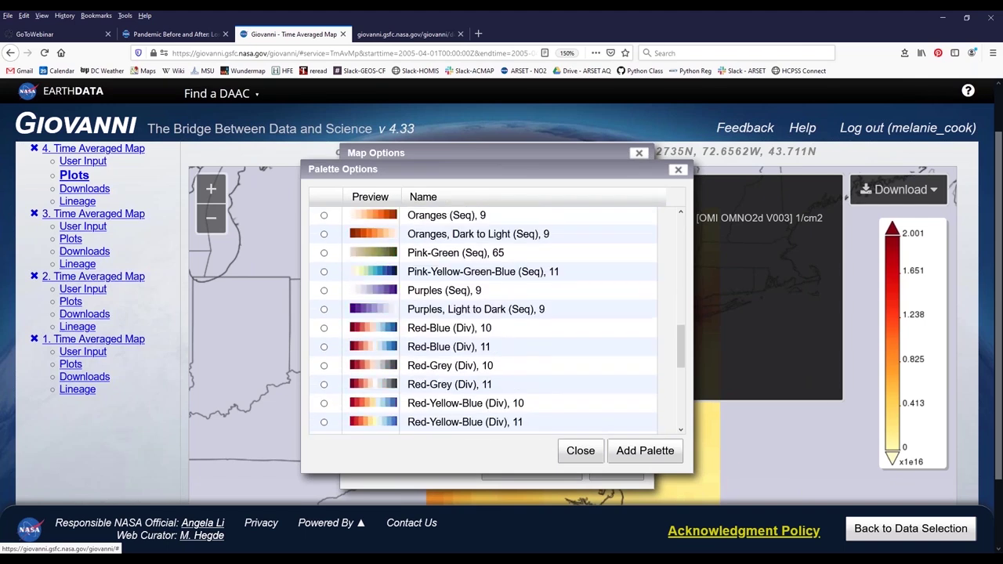
pyautogui.click(580, 453)
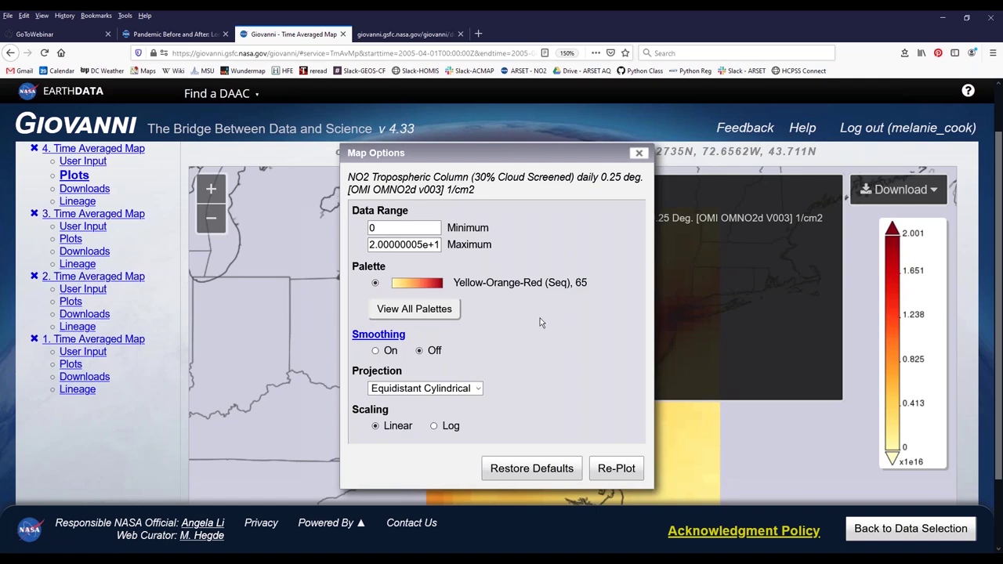
# Set the map's data range maximum to 1e+16, turn smoothing on and re-plot it.
pyautogui.doubleClick(356, 210)
pyautogui.moveTo(402, 205); pyautogui.dragTo(408, 210)
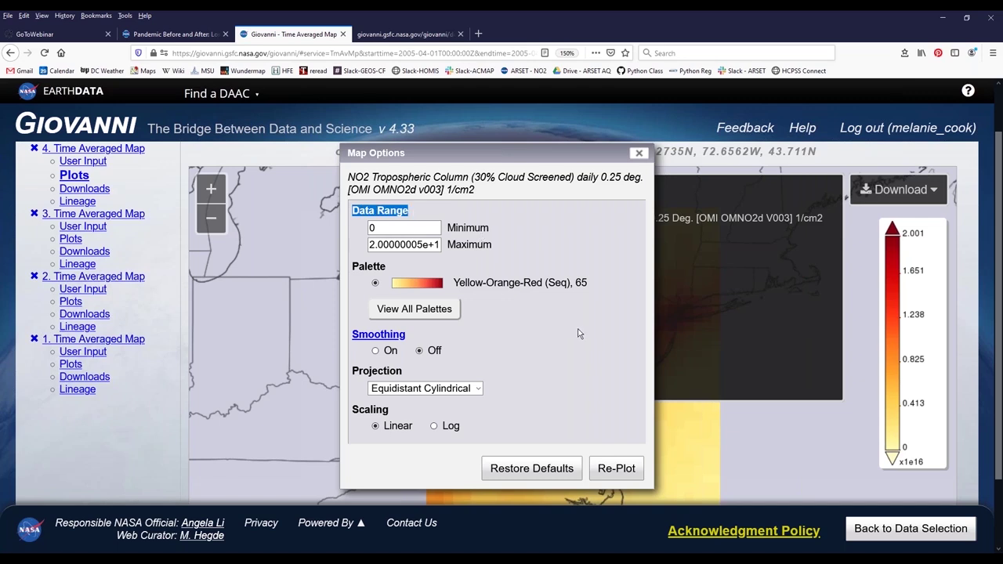
pyautogui.click(371, 244)
pyautogui.click(372, 244)
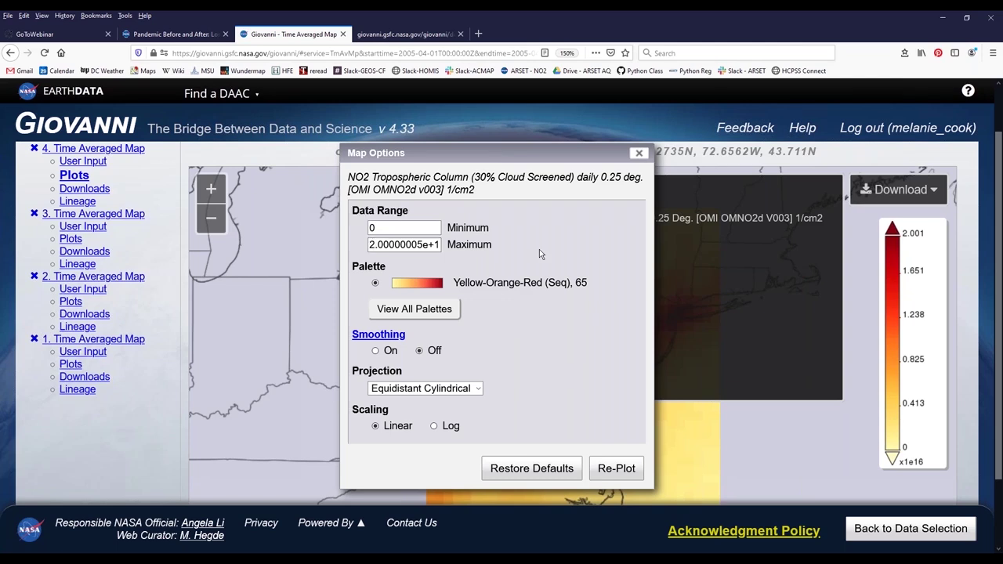
pyautogui.press('End')
pyautogui.press('Left')
pyautogui.press('Left')
pyautogui.press('Left')
pyautogui.press('Left')
pyautogui.press('BackSpace')
pyautogui.press('BackSpace')
pyautogui.press('BackSpace')
pyautogui.press('BackSpace')
pyautogui.press('BackSpace')
pyautogui.press('BackSpace')
pyautogui.press('Left')
pyautogui.press('Left')
pyautogui.press('Left')
pyautogui.press('BackSpace')
pyautogui.write('1')
pyautogui.click(376, 351)
pyautogui.click(618, 470)
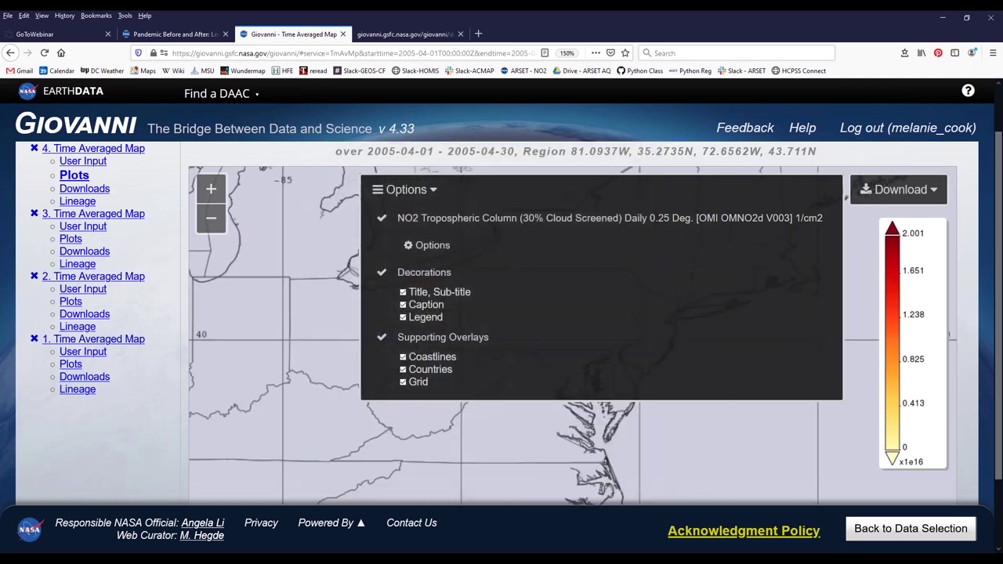
pyautogui.click(405, 192)
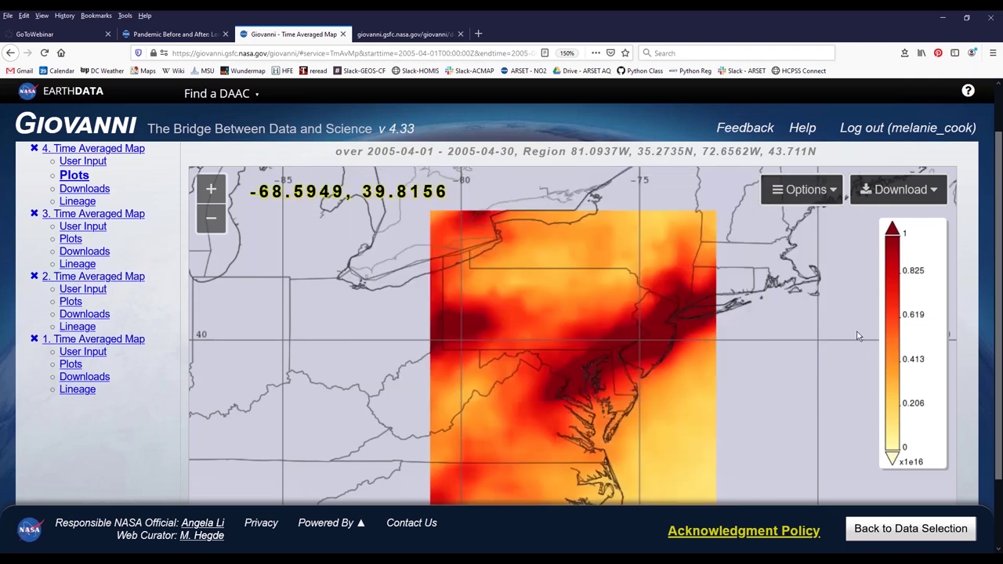
# Inspect the smoothed NO2 map at a wider extent and again close up on the plotted region.
pyautogui.scroll(-1, 853, 333)
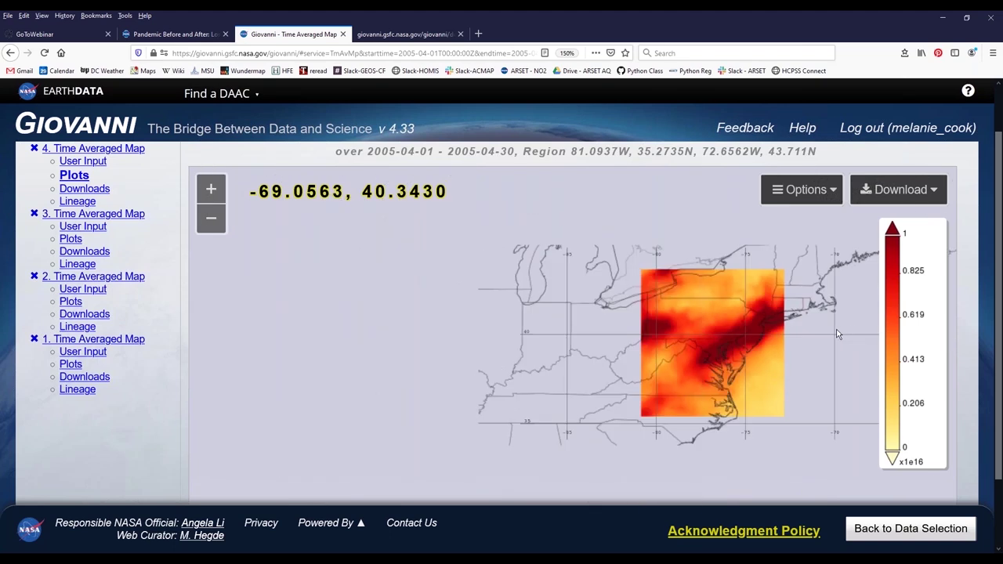
pyautogui.moveTo(778, 341); pyautogui.dragTo(698, 356)
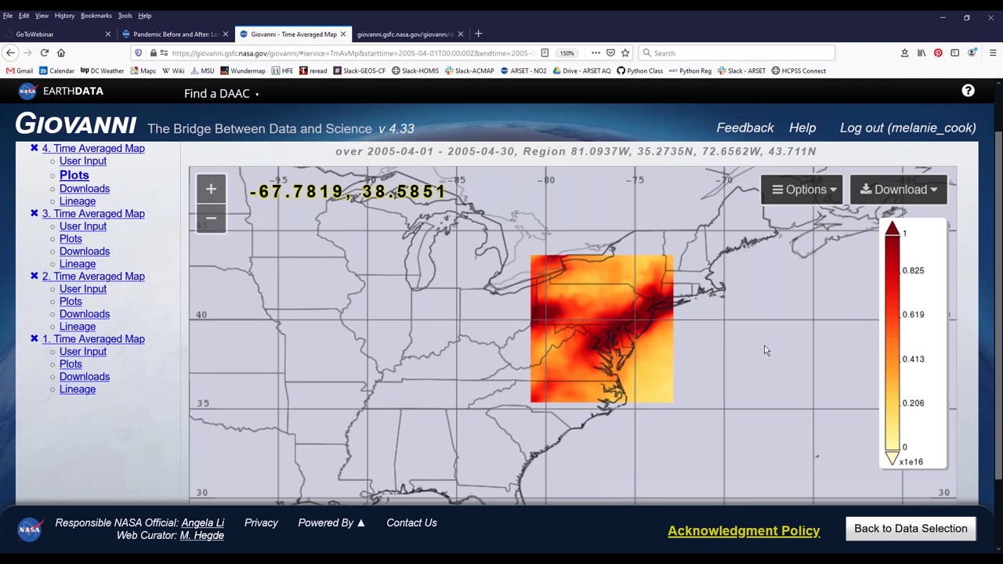
pyautogui.scroll(1, 763, 346)
pyautogui.moveTo(678, 342); pyautogui.dragTo(798, 362)
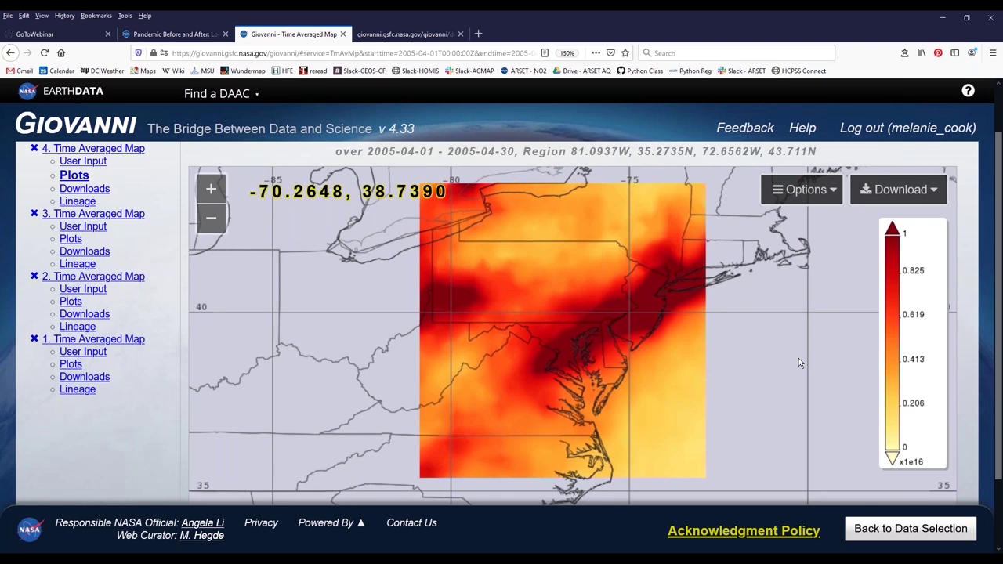
# Change the date range to 2015-04-01 through 2015-04-30 for the same region and variable, and plot the new map.
pyautogui.click(893, 530)
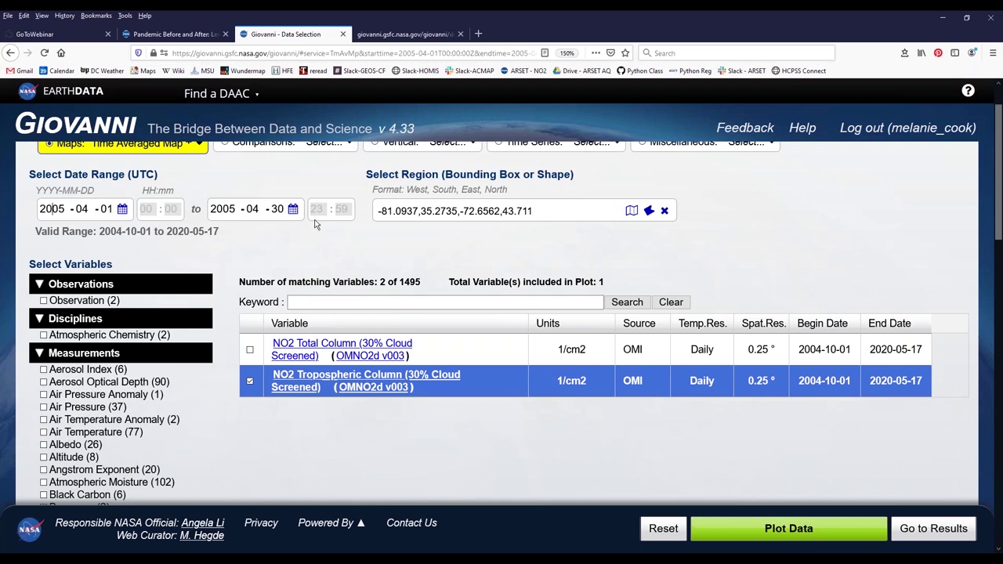
pyautogui.hotkey('shift', 'Right')
pyautogui.hotkey('shift', 'Right')
pyautogui.write('15')
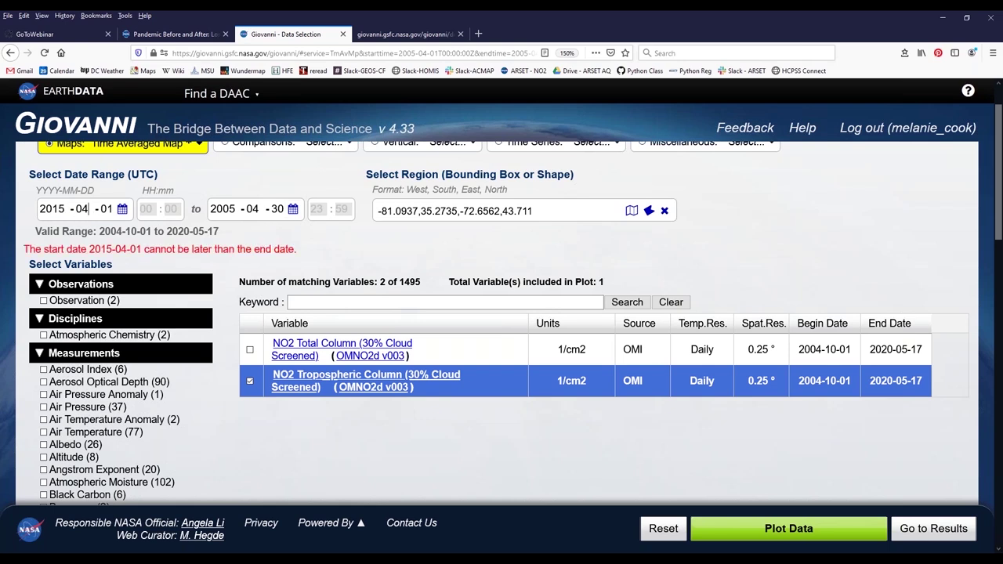
pyautogui.click(225, 207)
pyautogui.hotkey('shift', 'Right')
pyautogui.hotkey('shift', 'Right')
pyautogui.write('15')
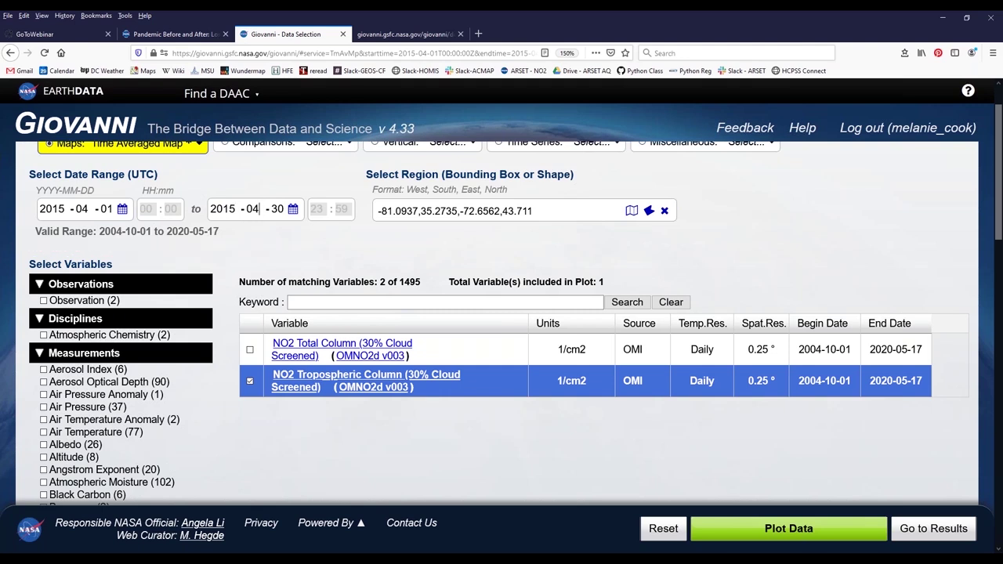
pyautogui.click(799, 536)
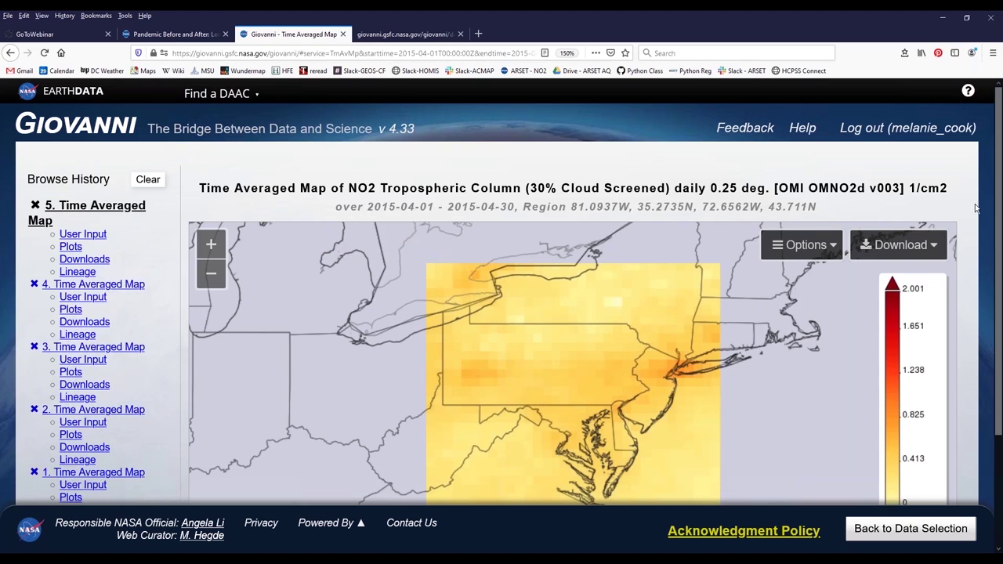
pyautogui.scroll(-2, 971, 251)
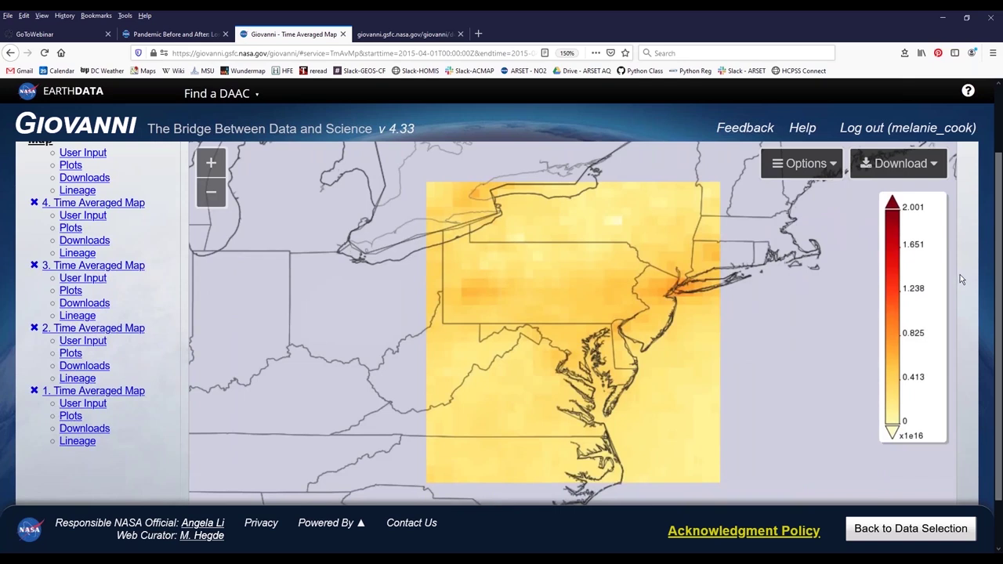
# Set the April 2015 map's data range maximum to 1.00e+16, turn smoothing on and re-plot it.
pyautogui.scroll(2, 971, 280)
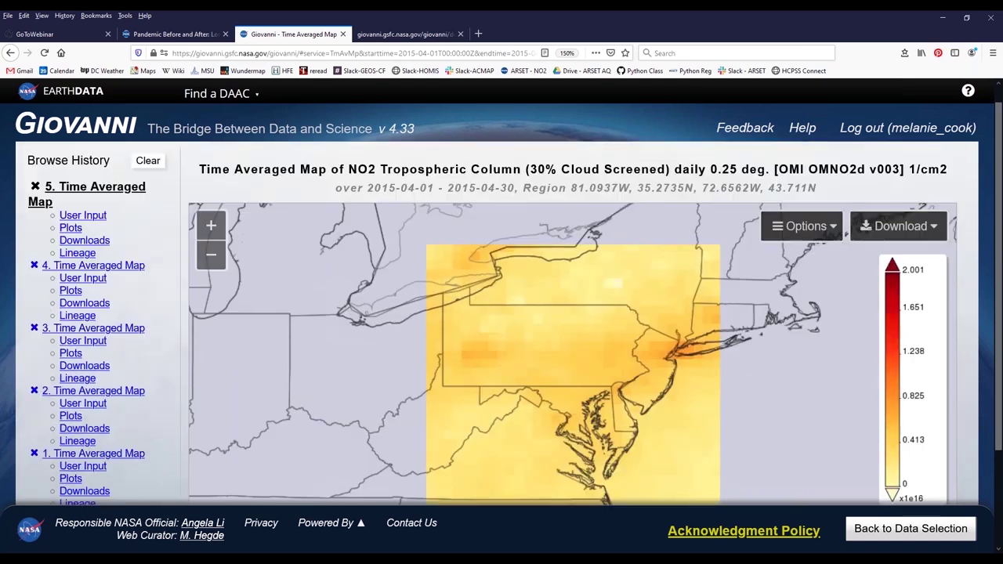
pyautogui.scroll(-2, 974, 258)
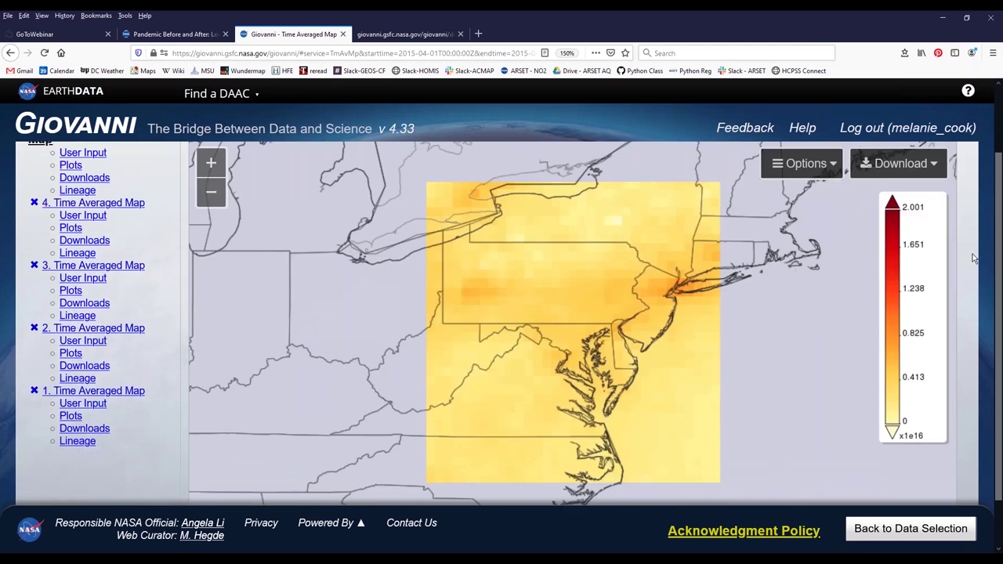
pyautogui.click(807, 164)
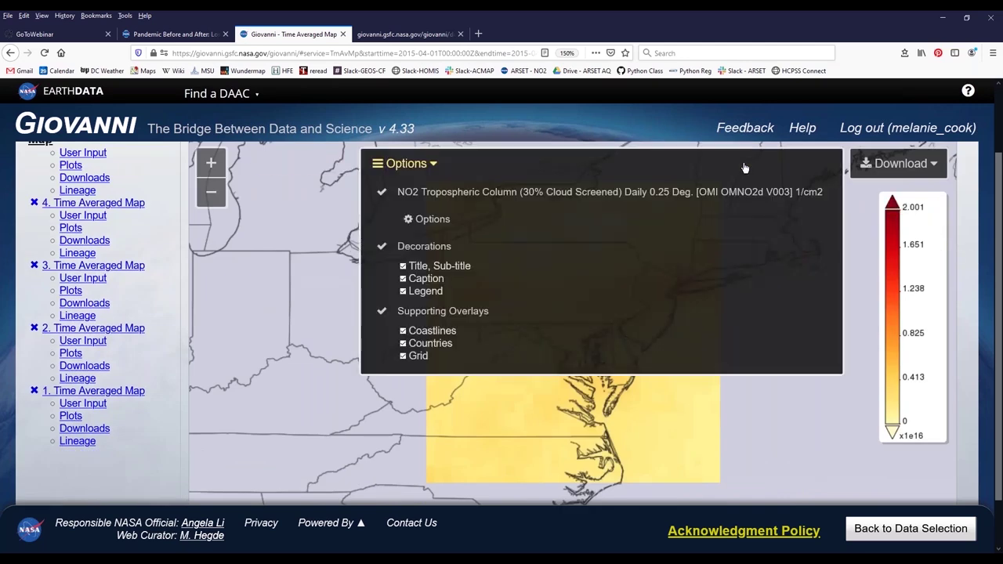
pyautogui.click(433, 219)
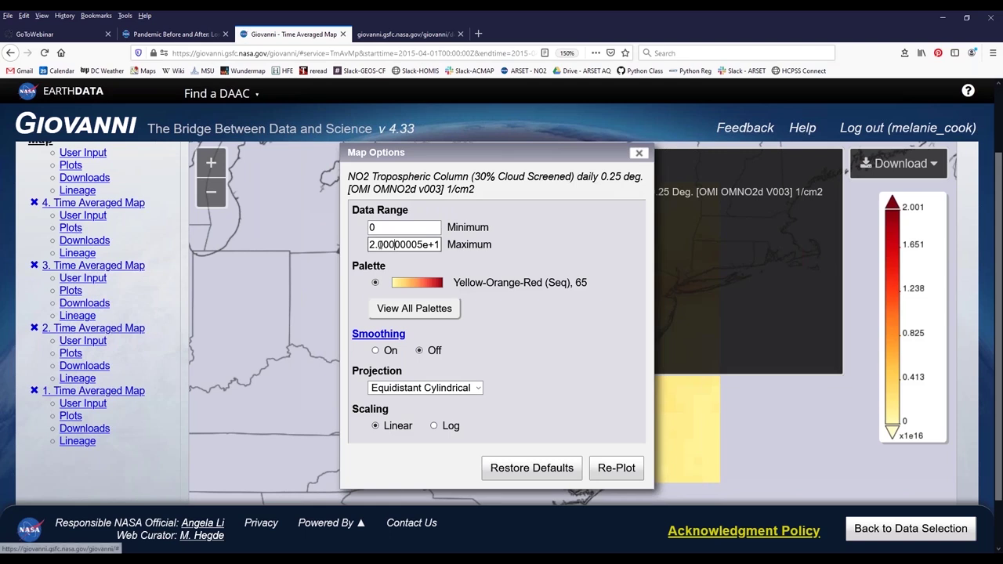
pyautogui.click(403, 227)
pyautogui.moveTo(369, 244); pyautogui.dragTo(423, 244)
pyautogui.write('1')
pyautogui.press('BackSpace')
pyautogui.click(376, 351)
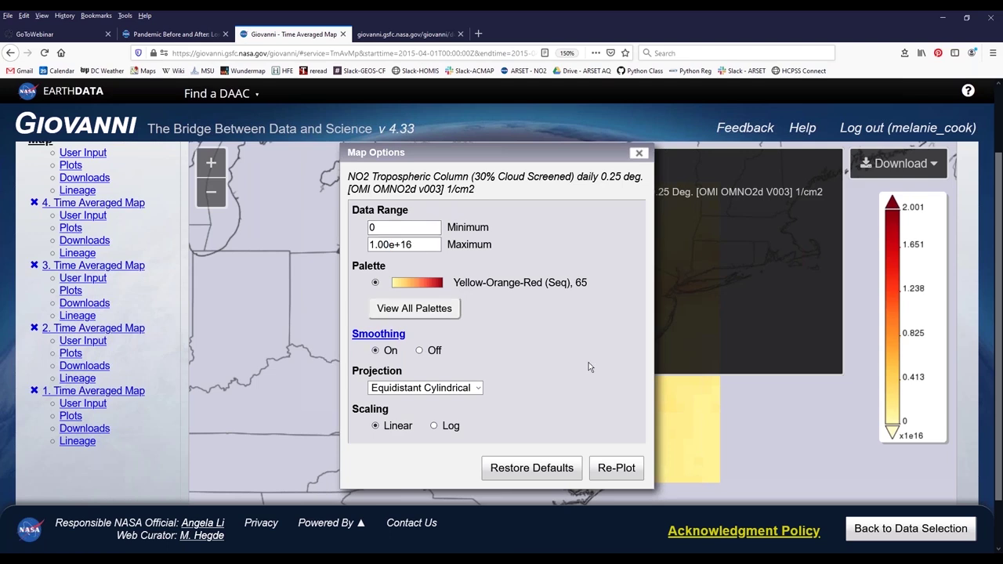
pyautogui.click(616, 469)
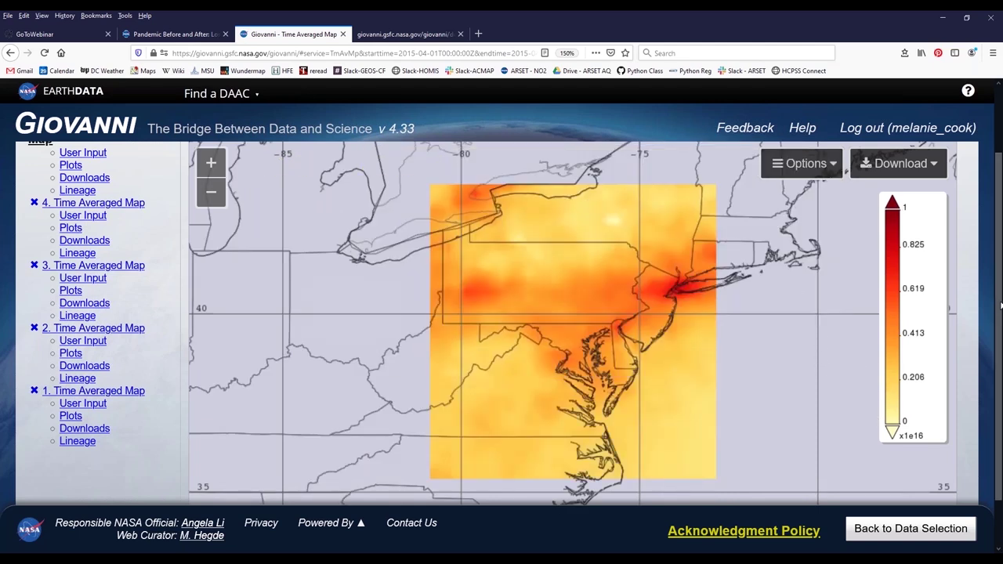
# Compare the smoothed April 2015 and April 2005 NO2 maps by alternating between their plots in the browse history.
pyautogui.scroll(2, 1001, 300)
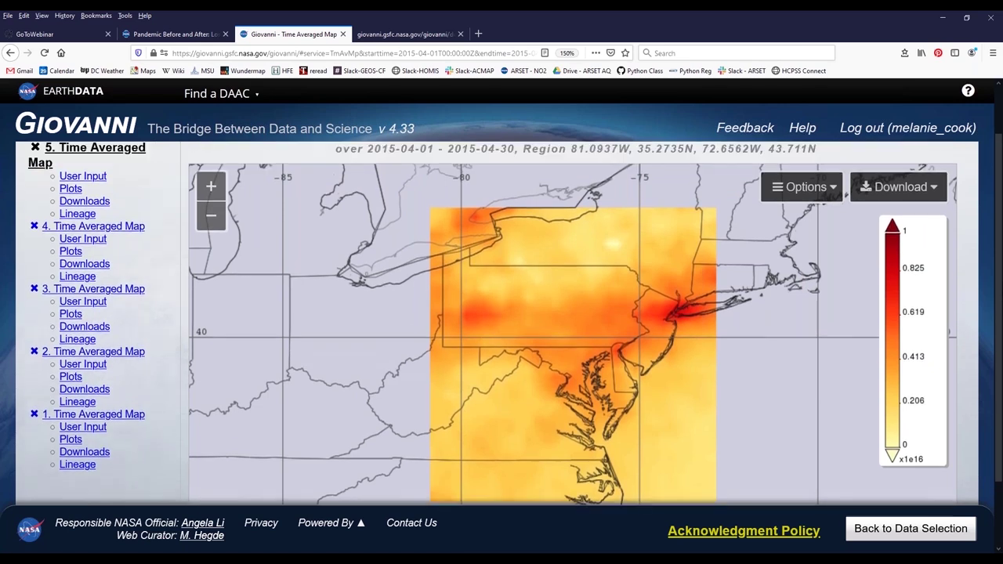
pyautogui.scroll(1, 1001, 300)
pyautogui.scroll(-2, 1002, 300)
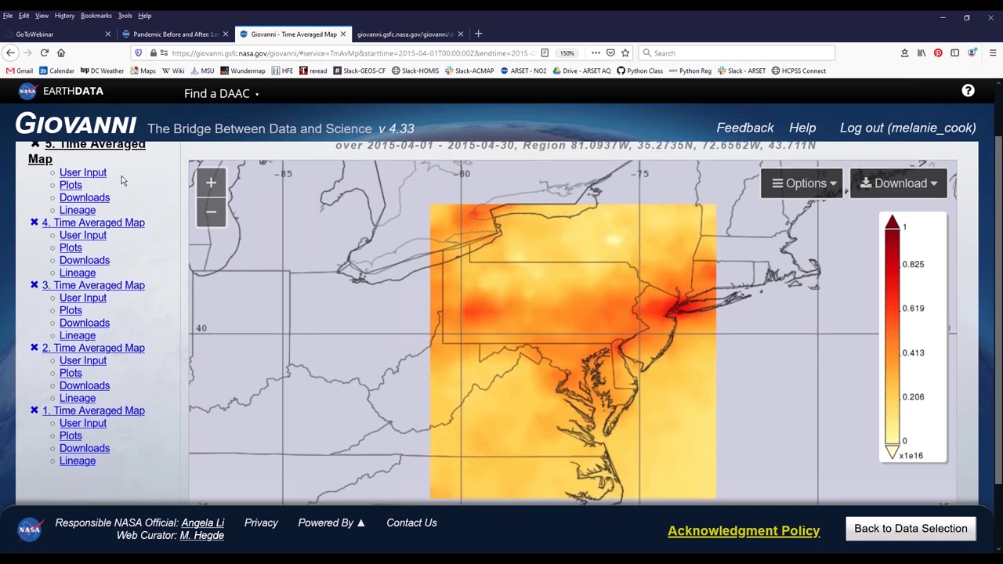
pyautogui.scroll(2, 137, 196)
pyautogui.scroll(1, 139, 201)
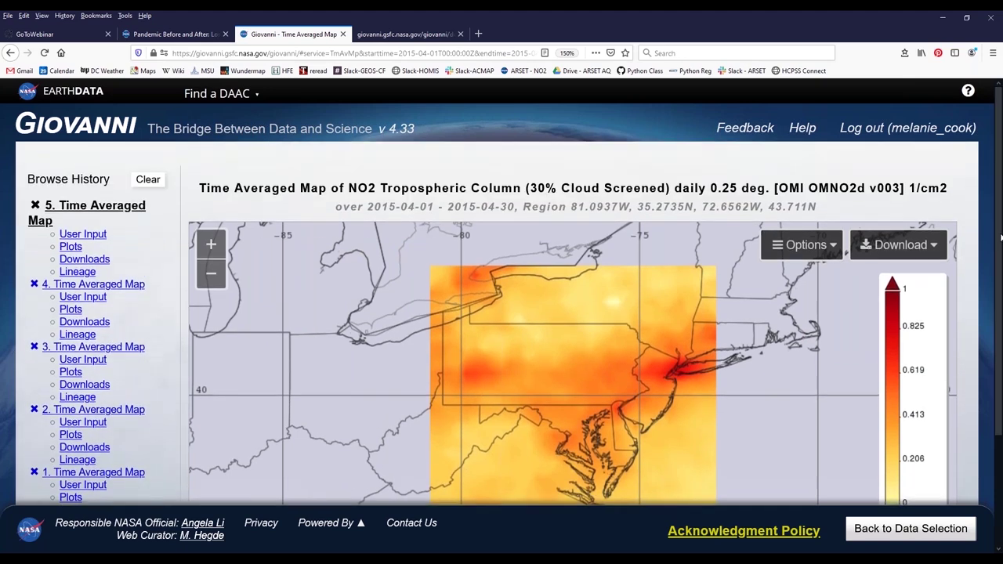
pyautogui.scroll(-1, 1000, 254)
pyautogui.scroll(-2, 1000, 255)
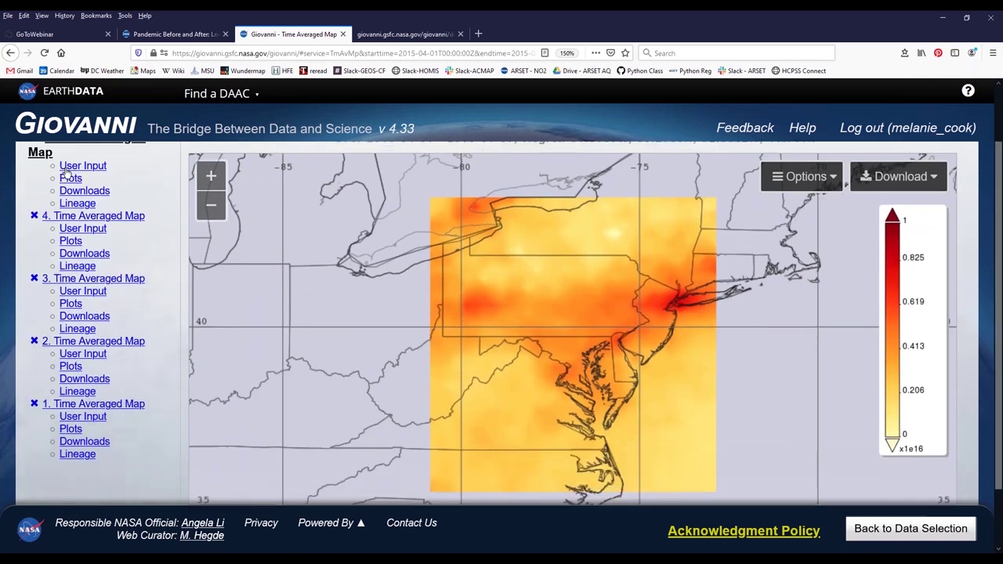
pyautogui.click(70, 241)
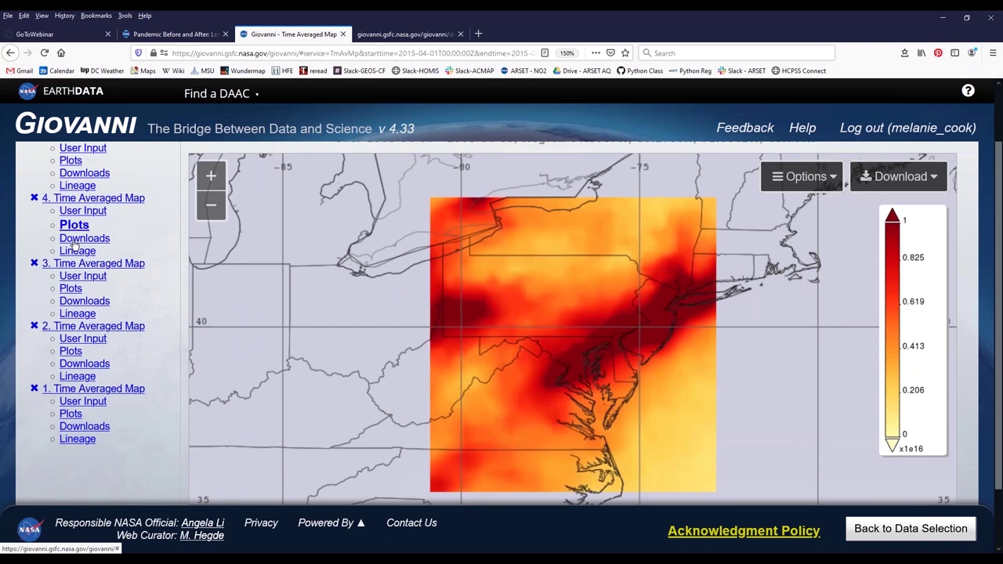
pyautogui.scroll(2, 75, 247)
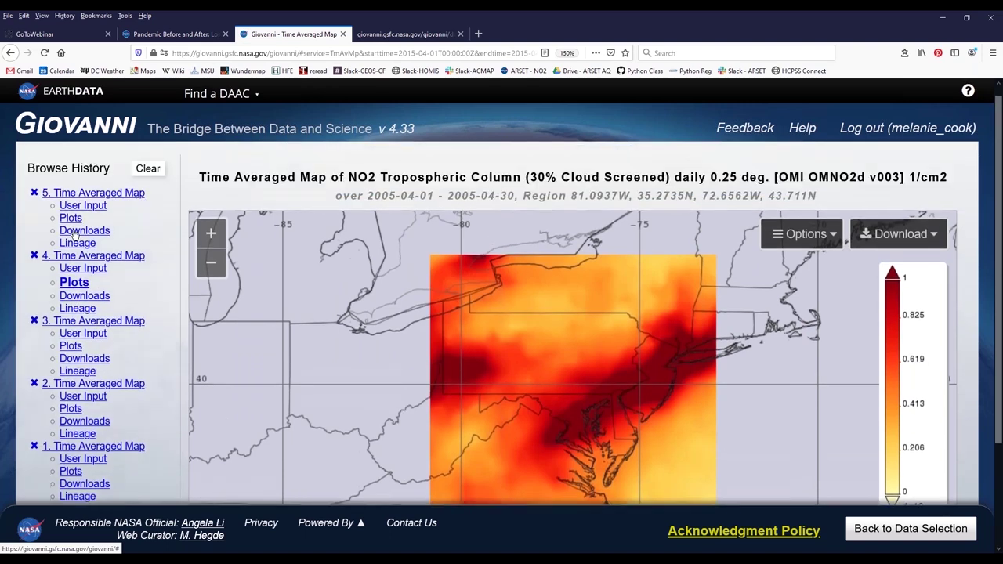
pyautogui.click(75, 233)
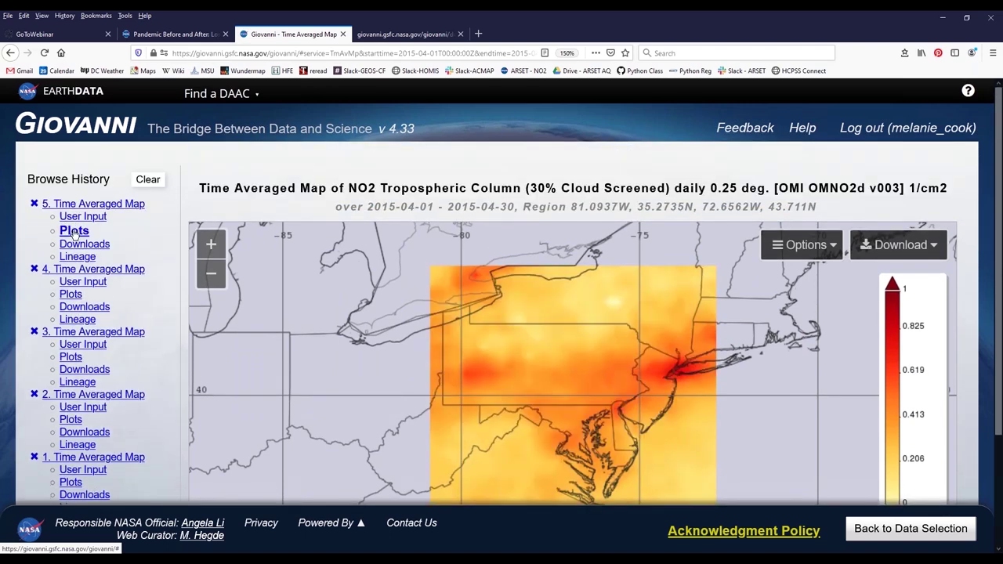
pyautogui.click(69, 295)
pyautogui.click(74, 232)
pyautogui.click(72, 296)
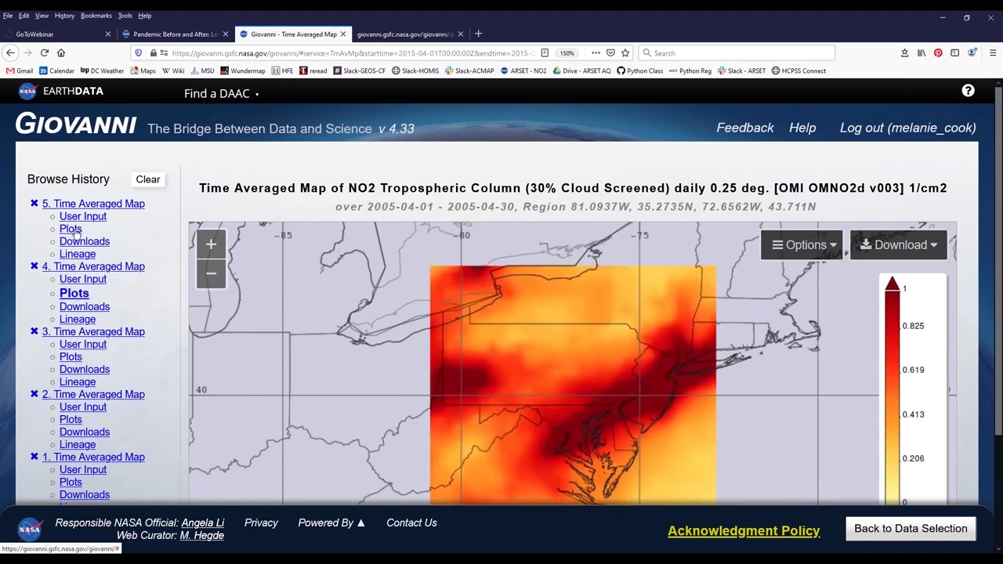
pyautogui.click(73, 231)
# Change the date range to 2020-04-01 through 2020-04-30 for the same region and variable, and plot the map.
pyautogui.click(909, 530)
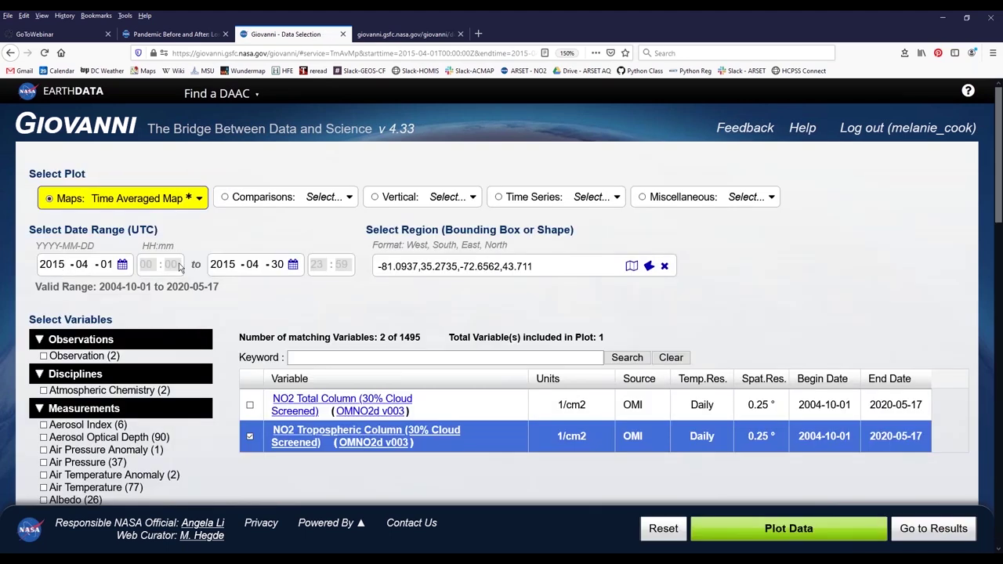
pyautogui.click(52, 264)
pyautogui.write('2020')
pyautogui.click(235, 264)
pyautogui.write('2020')
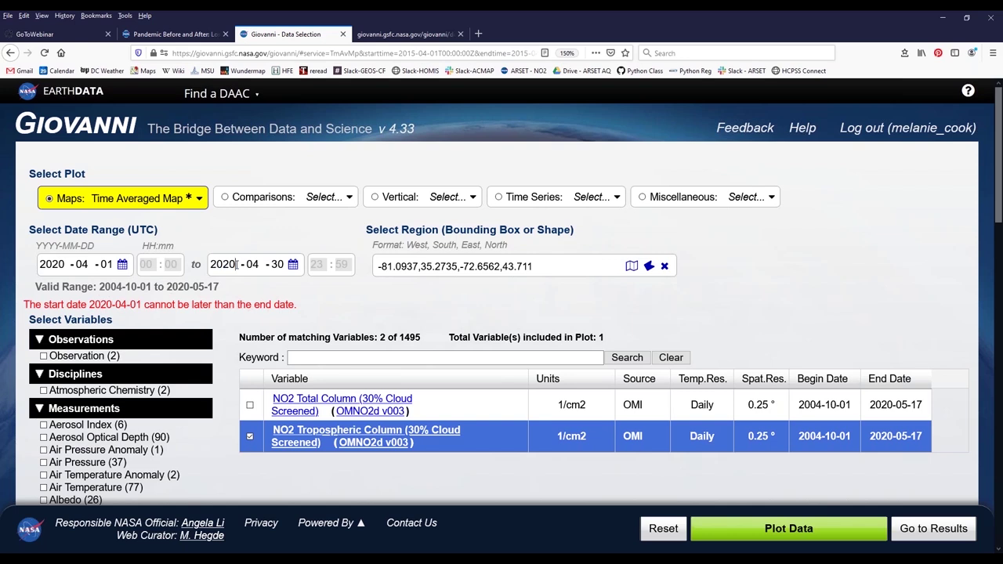
pyautogui.click(801, 539)
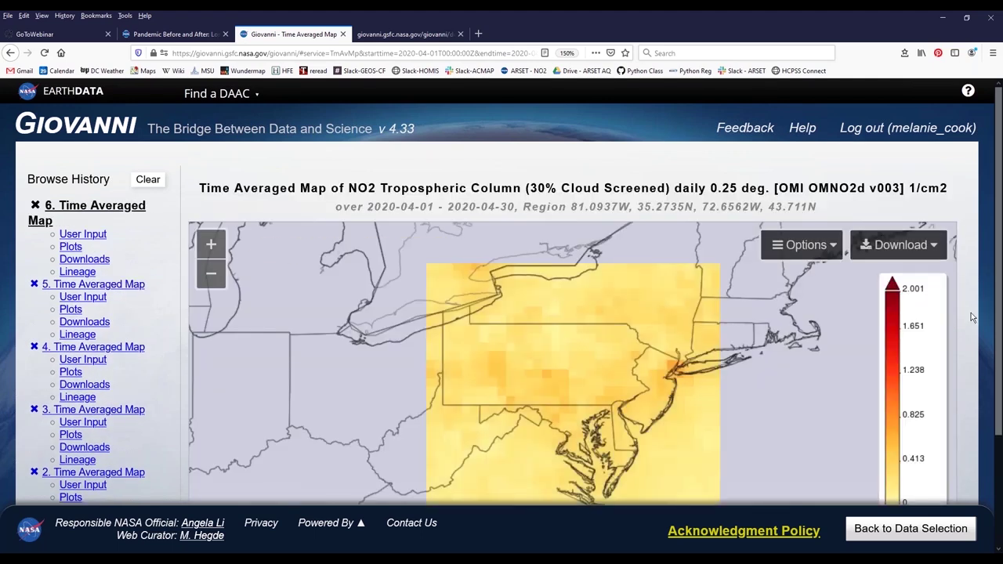
# Set the data range maximum of the April 2020 map to 1.00e+16 in its map options.
pyautogui.scroll(-2, 969, 314)
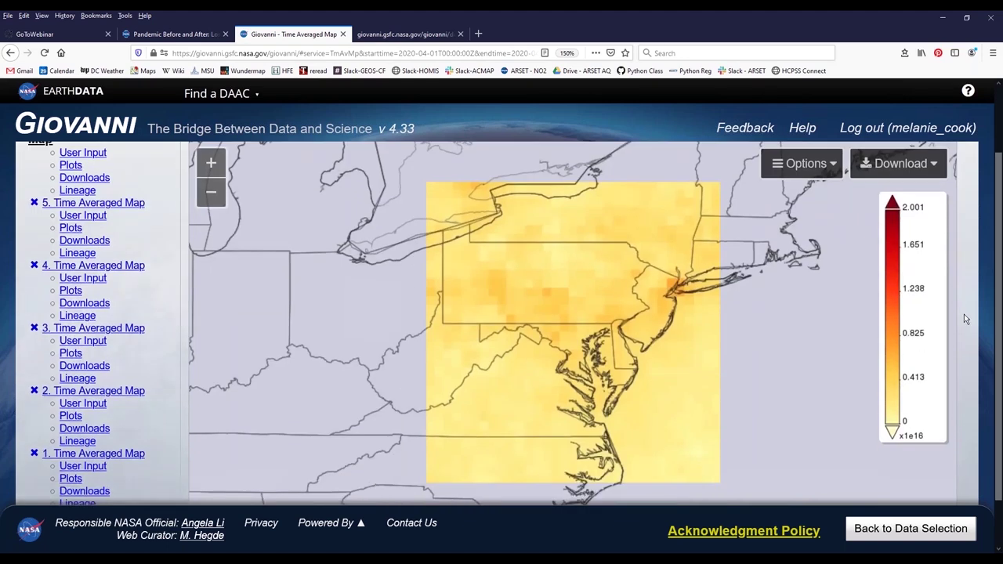
pyautogui.click(811, 167)
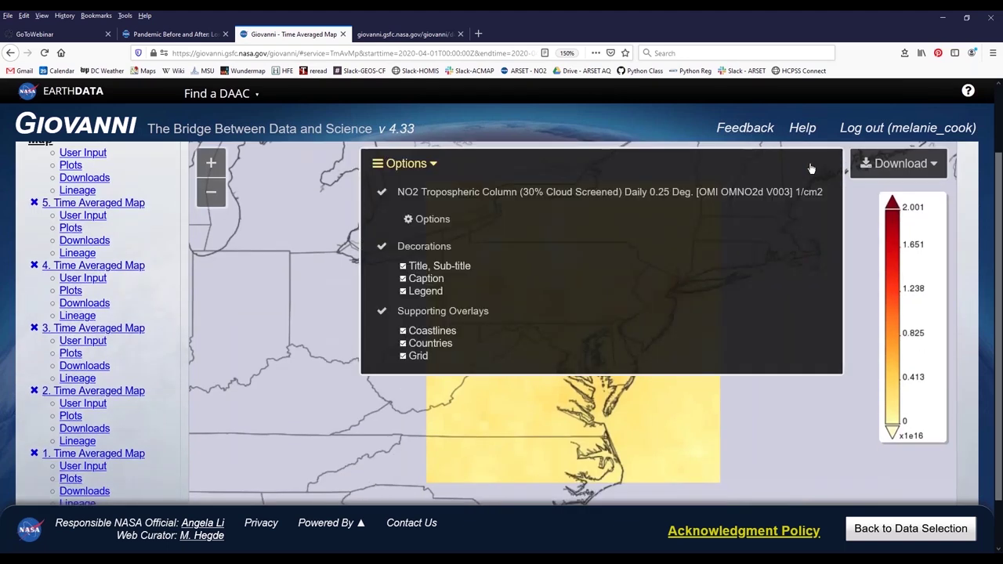
pyautogui.click(431, 221)
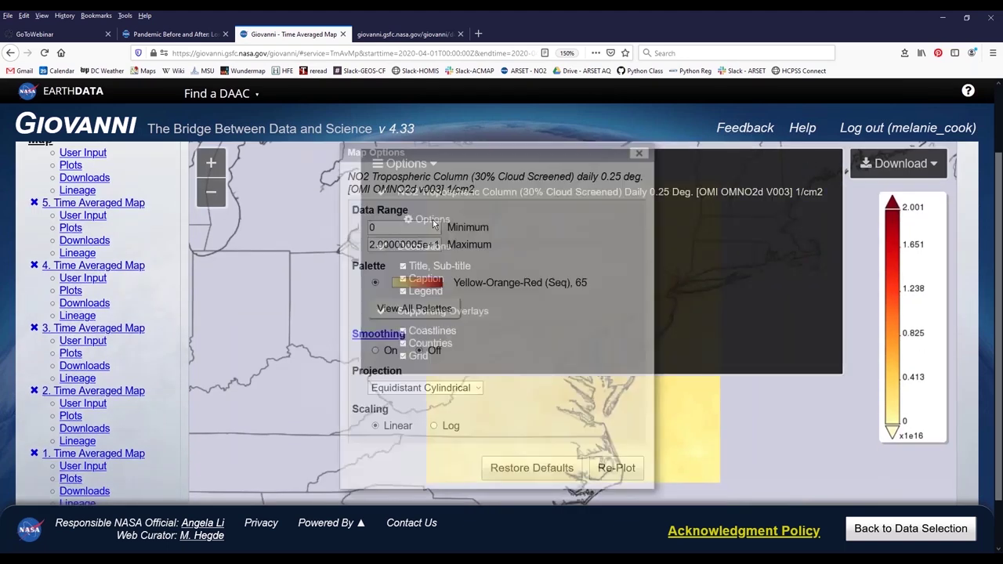
pyautogui.click(377, 245)
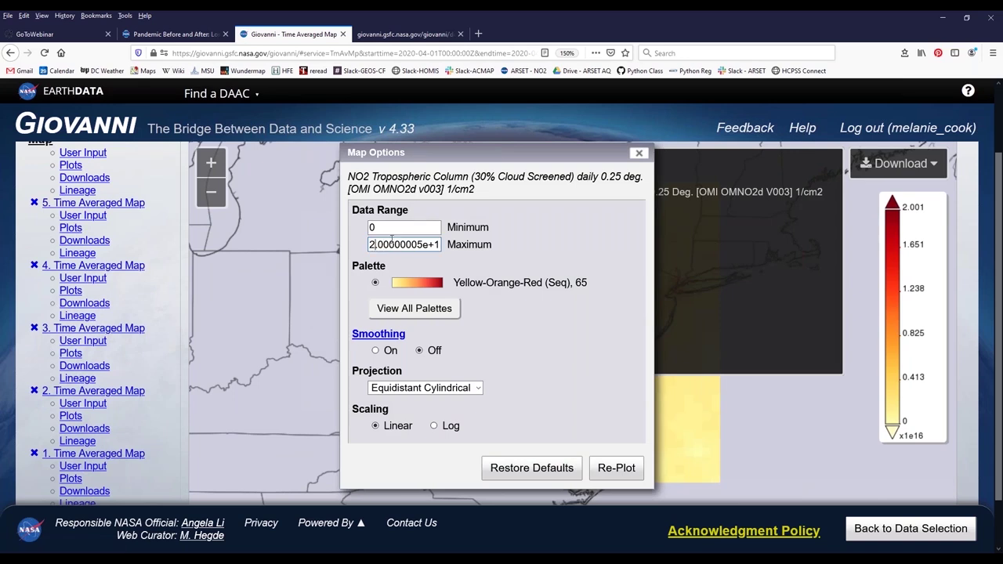
pyautogui.press('BackSpace')
pyautogui.write('1')
pyautogui.press('Right')
pyautogui.hotkey('shift', 'Right')
pyautogui.hotkey('shift', 'Right')
pyautogui.hotkey('shift', 'Right')
pyautogui.hotkey('shift', 'Right')
pyautogui.hotkey('shift', 'Right')
pyautogui.press('BackSpace')
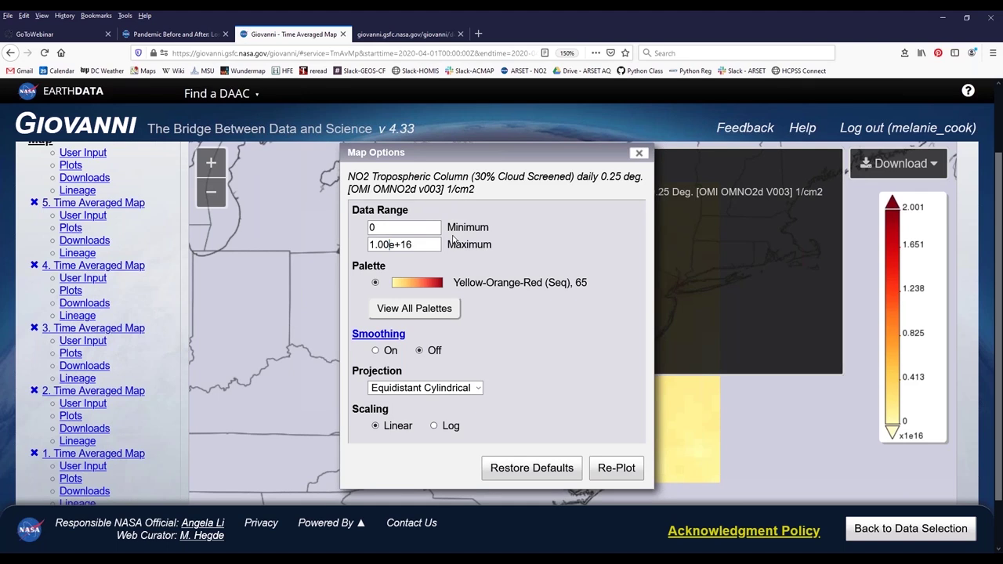
# Turn smoothing on for the April 2020 map, re-plot it and close the plot options.
pyautogui.click(376, 351)
pyautogui.click(618, 469)
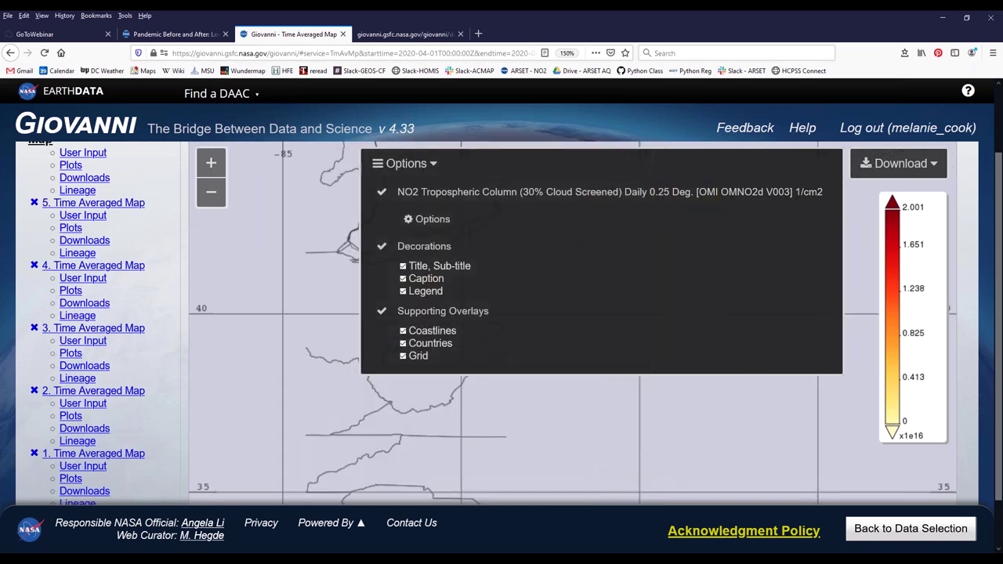
pyautogui.click(404, 165)
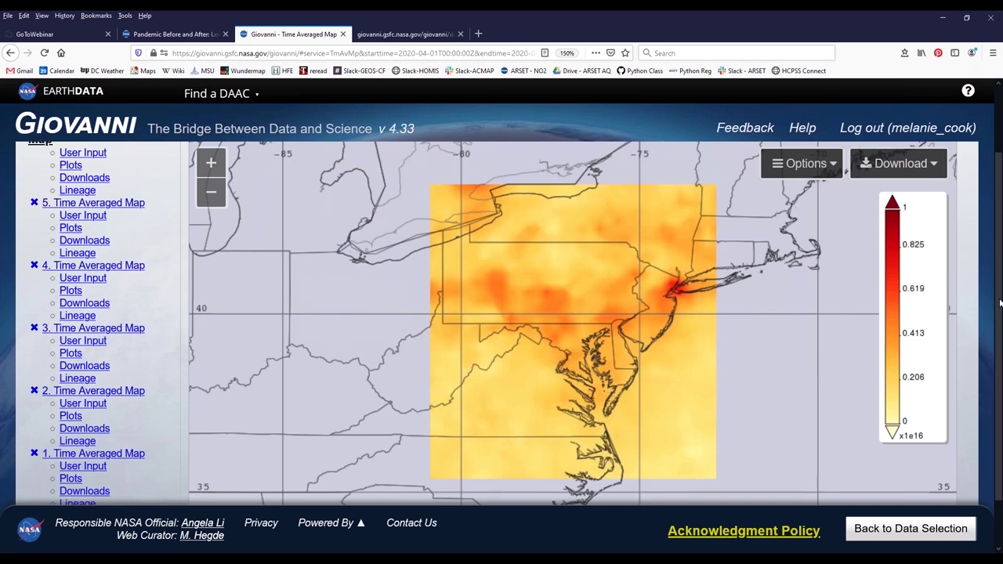
# Compare the April 2020 map with the April 2015 and April 2005 plots from the browse history, ending on April 2020.
pyautogui.scroll(1, 999, 298)
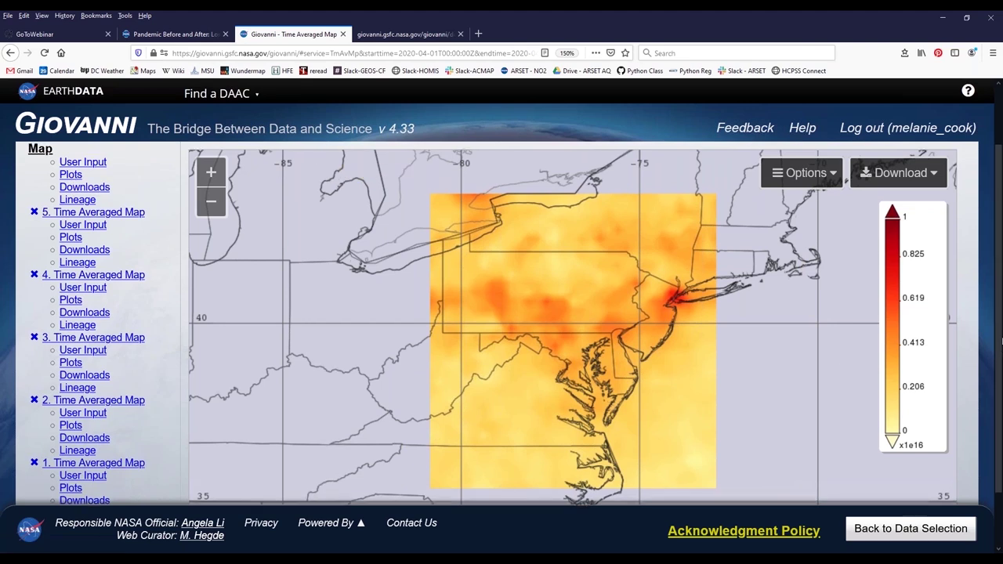
pyautogui.scroll(1, 354, 181)
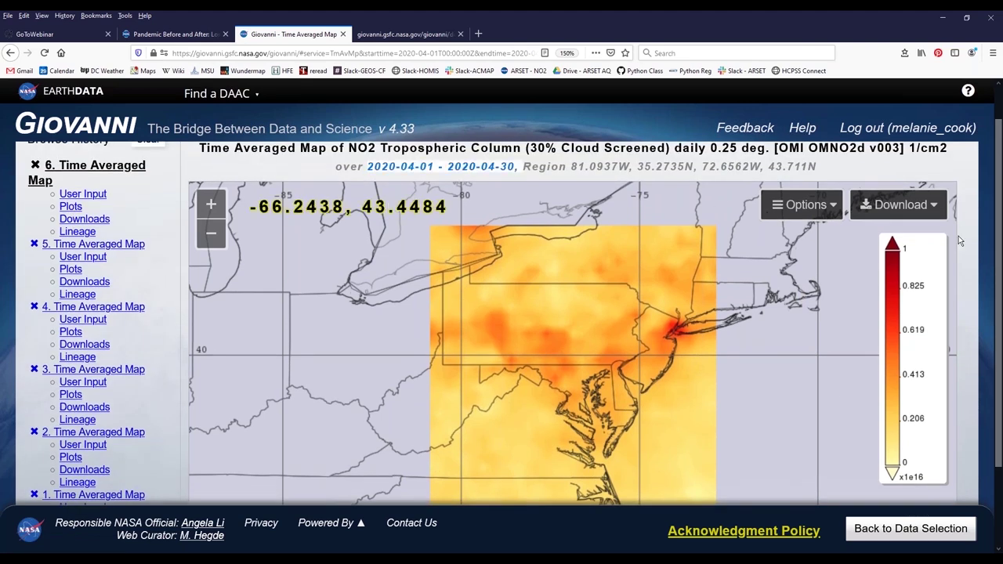
pyautogui.moveTo(999, 255); pyautogui.dragTo(995, 285)
pyautogui.scroll(-1, 70, 170)
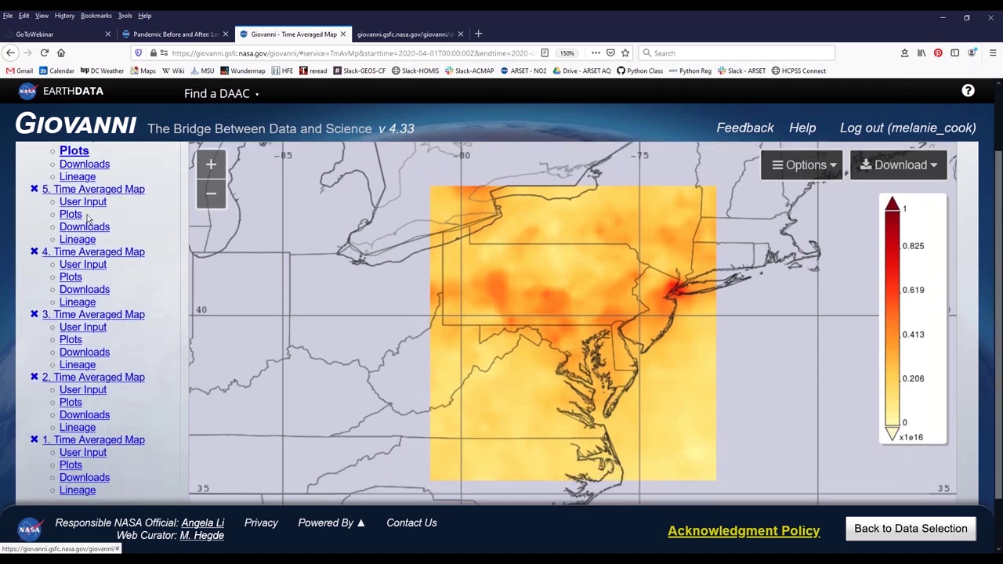
pyautogui.click(70, 214)
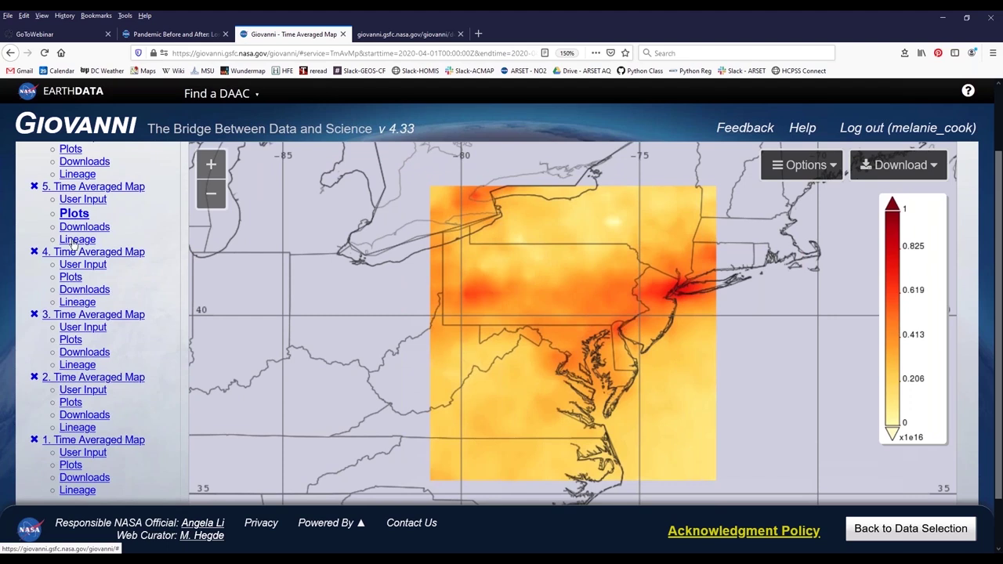
pyautogui.click(70, 278)
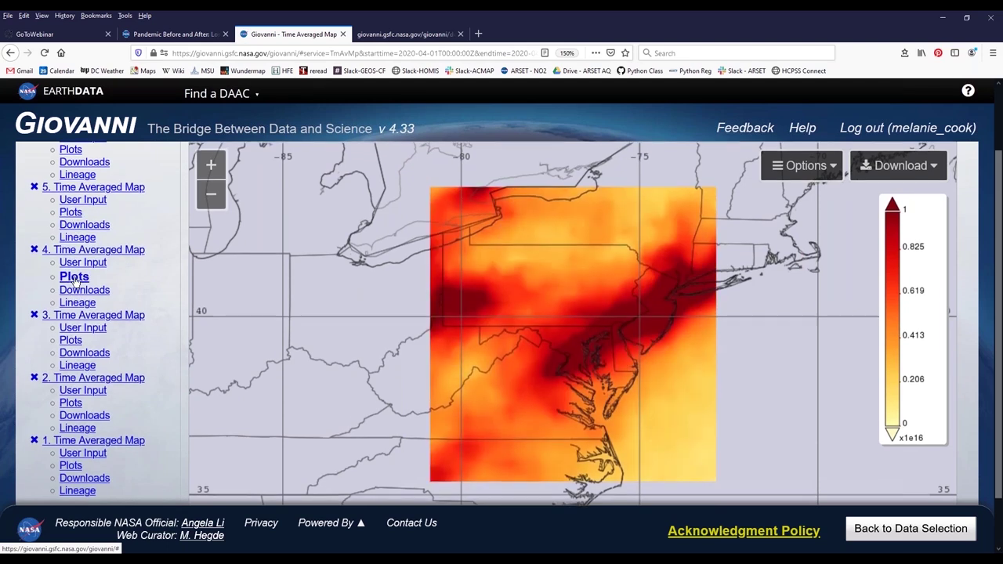
pyautogui.scroll(2, 78, 281)
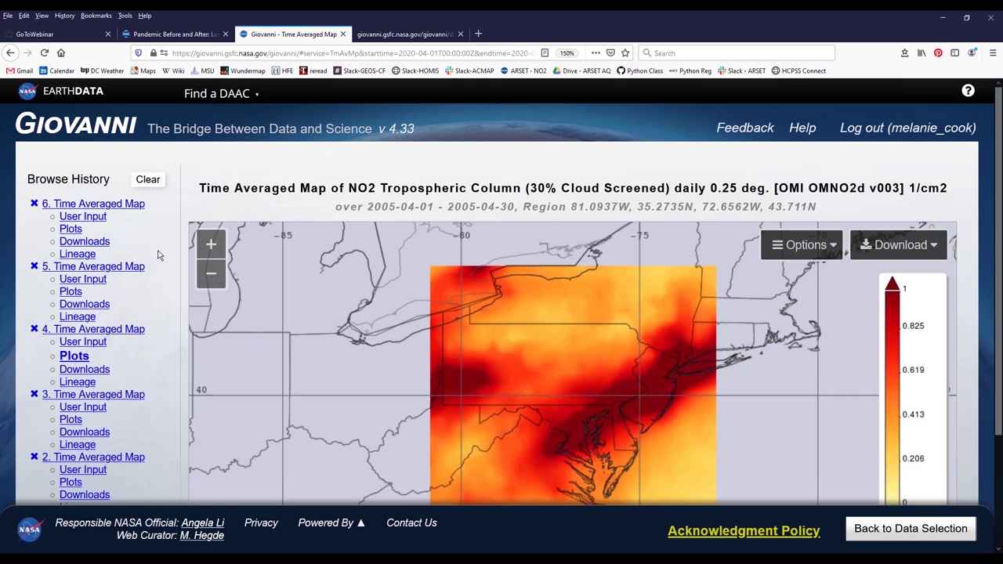
pyautogui.scroll(-2, 157, 254)
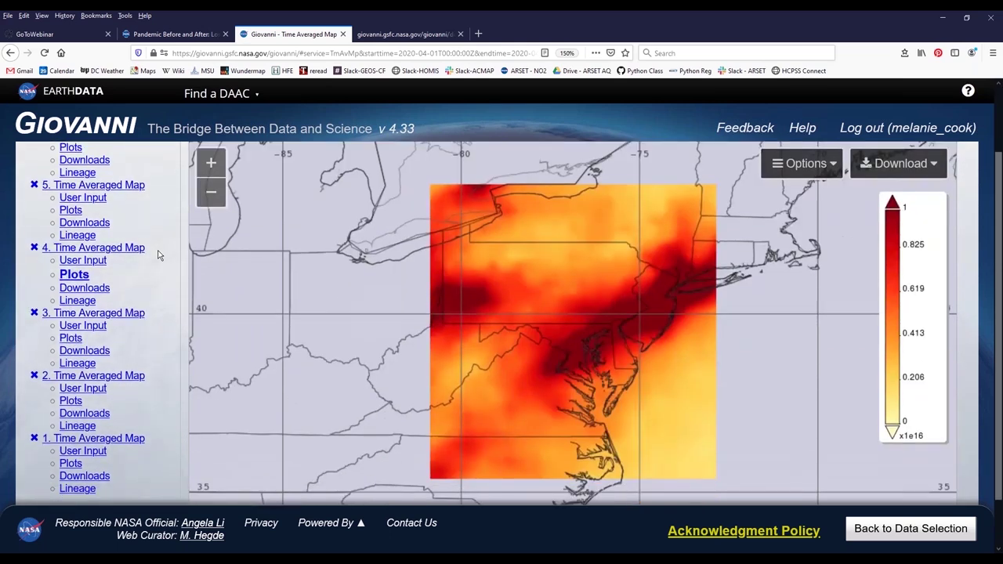
pyautogui.scroll(2, 157, 254)
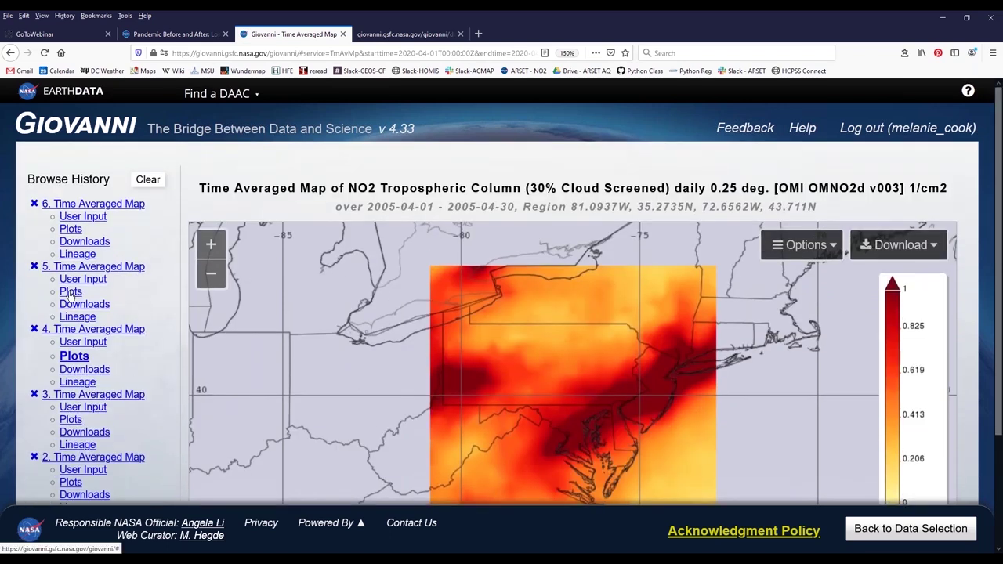
pyautogui.click(70, 292)
pyautogui.click(70, 229)
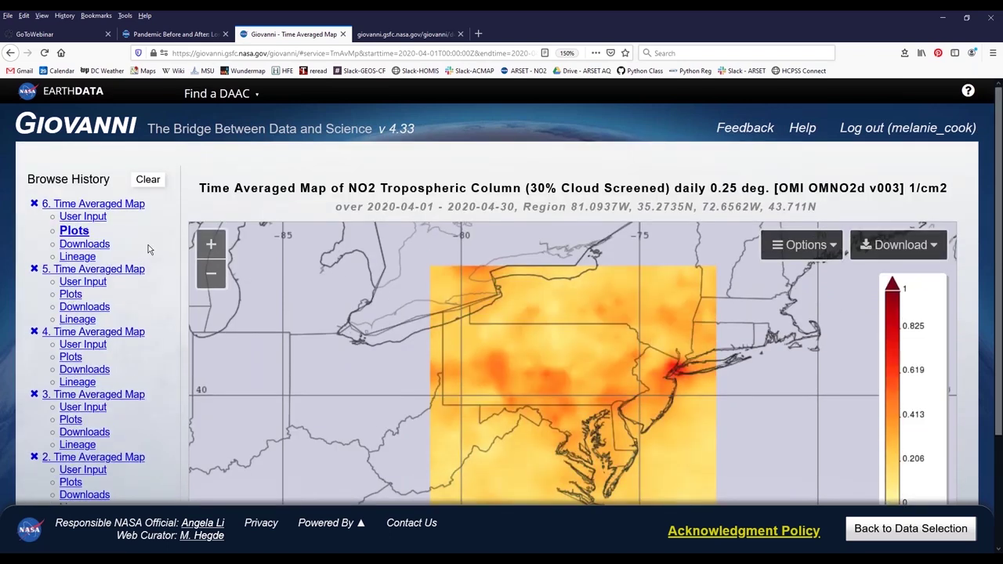